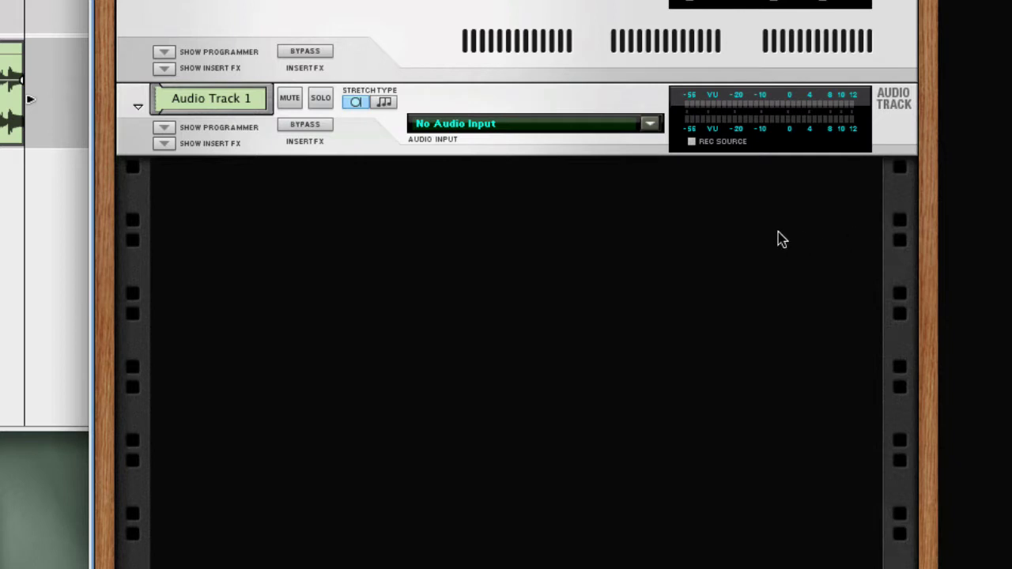
- Expand the insert effects section and the programmer of Audio Track 1 in the rack
left_click(164, 144)
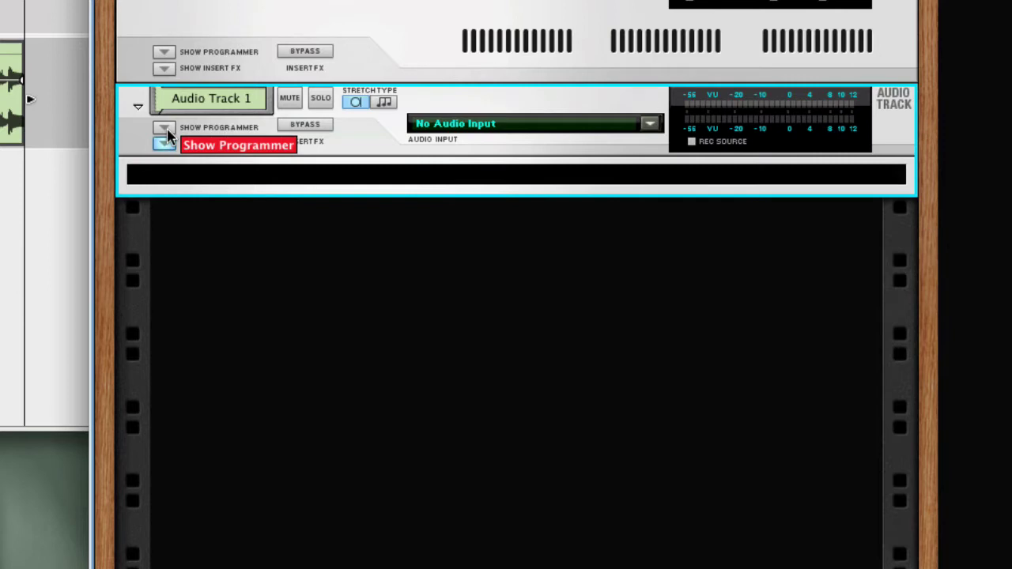
left_click(165, 128)
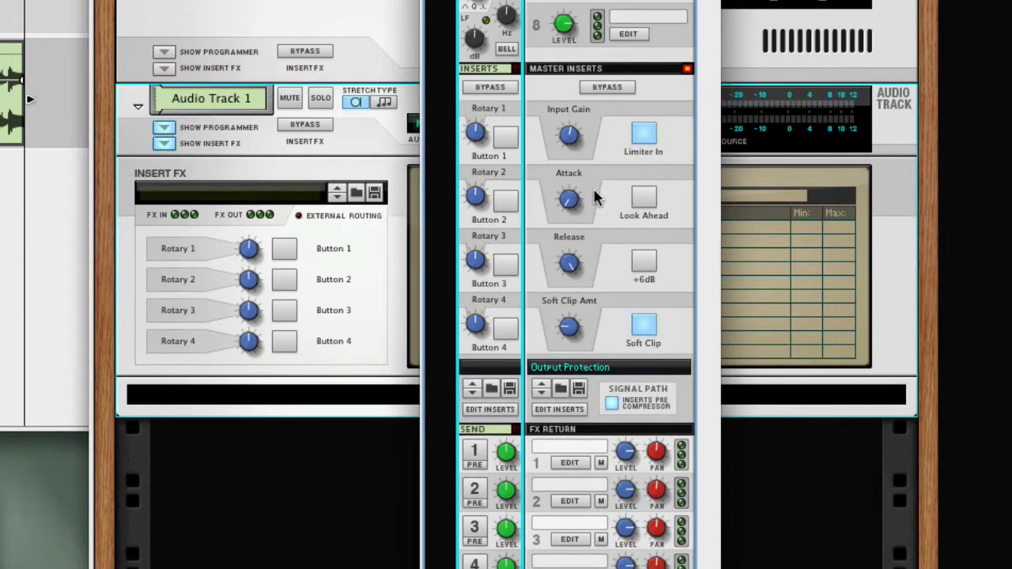
- Turn Insert FX Rotary 1 up to 83 on the Audio Track 1 mixer channel and switch on its insert Buttons 1 to 4
mouse_move(478, 132)
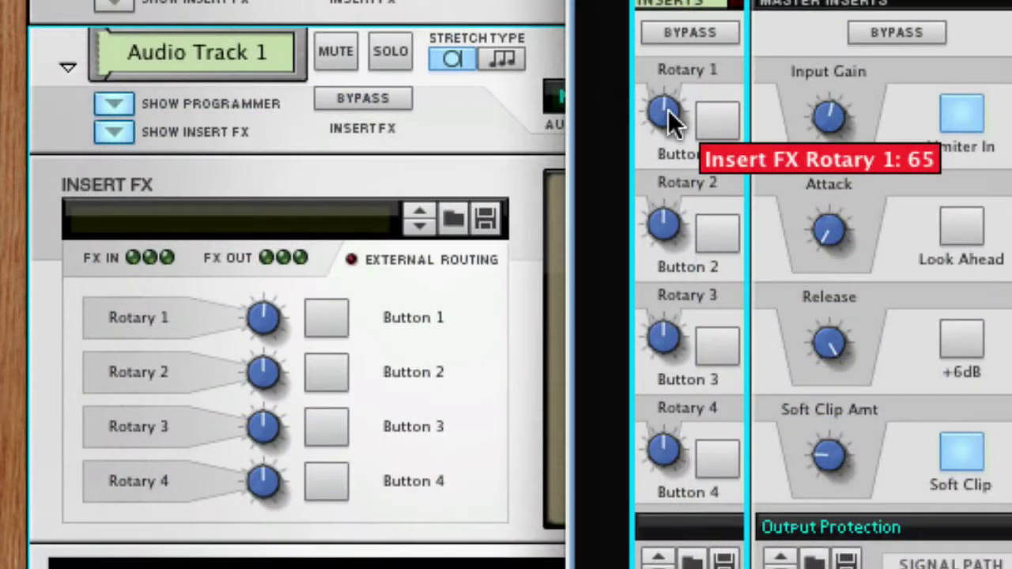
left_click_drag(668, 110, 705, 128)
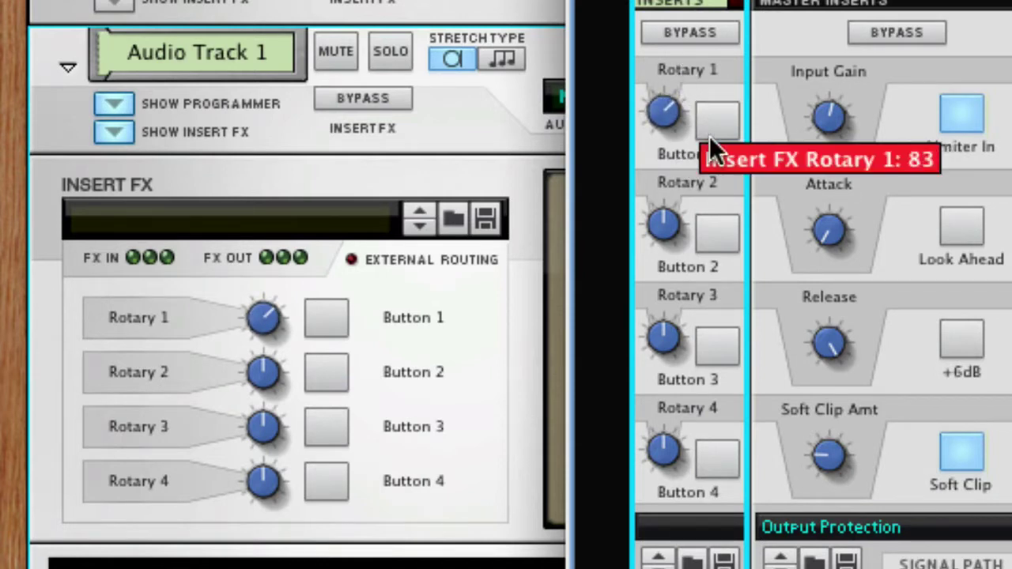
left_click(711, 131)
left_click(710, 238)
left_click(715, 347)
left_click(720, 451)
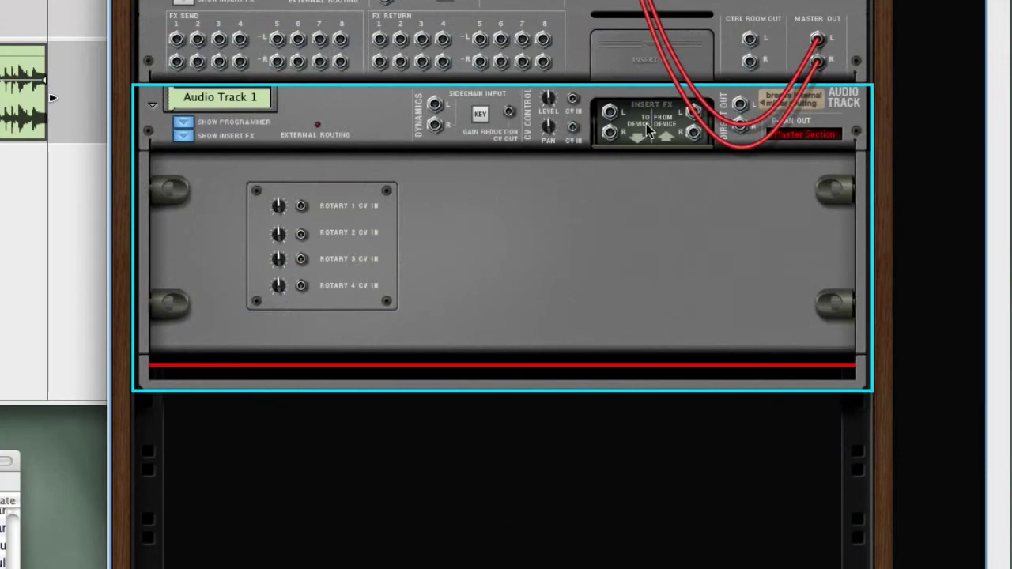
- Create an MClass Equalizer inside the insert effects section of Audio Track 1
right_click(562, 378)
mouse_move(648, 535)
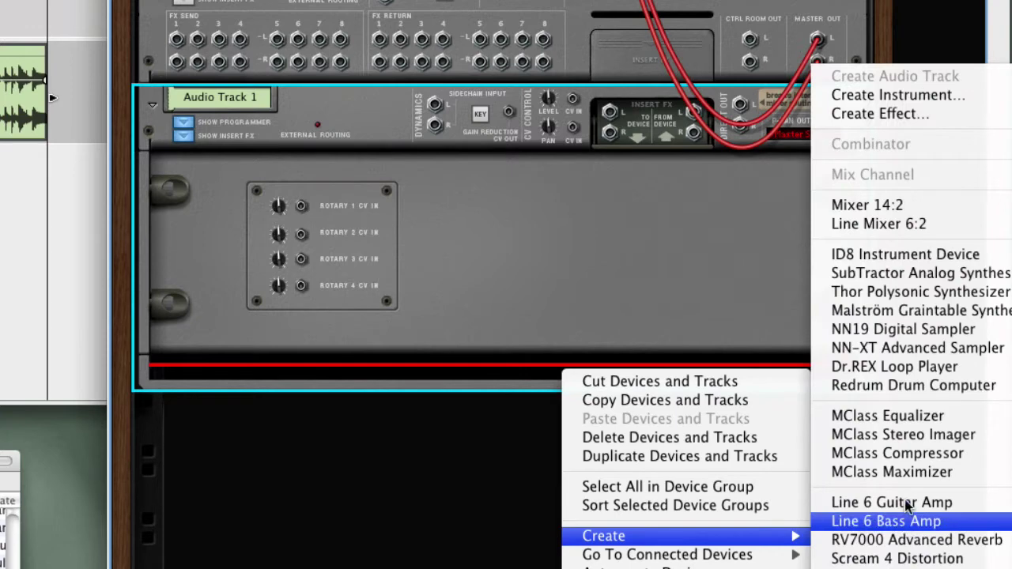
left_click(883, 416)
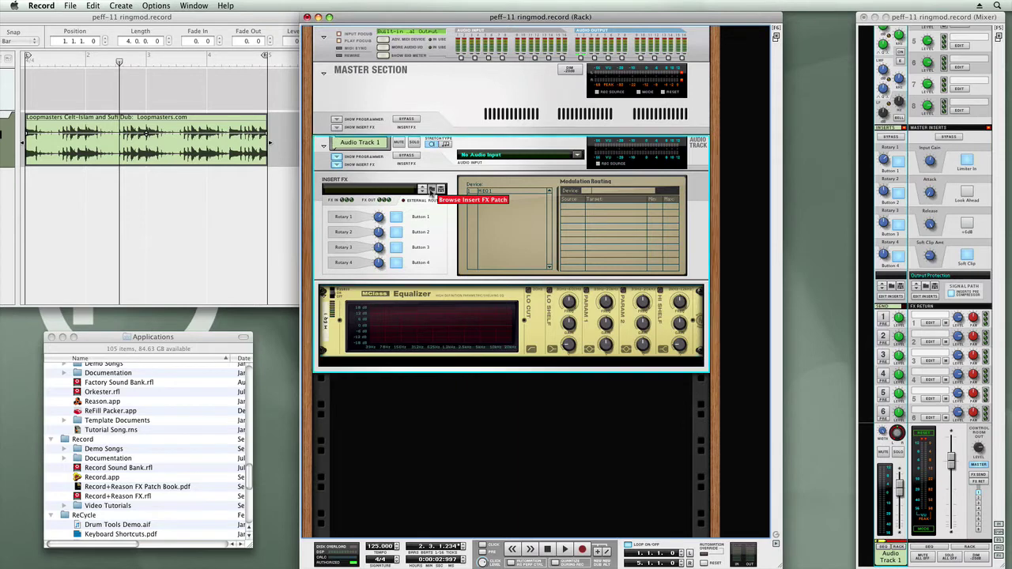
- Load the Beat Repeater insert patch from the Effect Patches folder of the Record Sound Bank
left_click(432, 191)
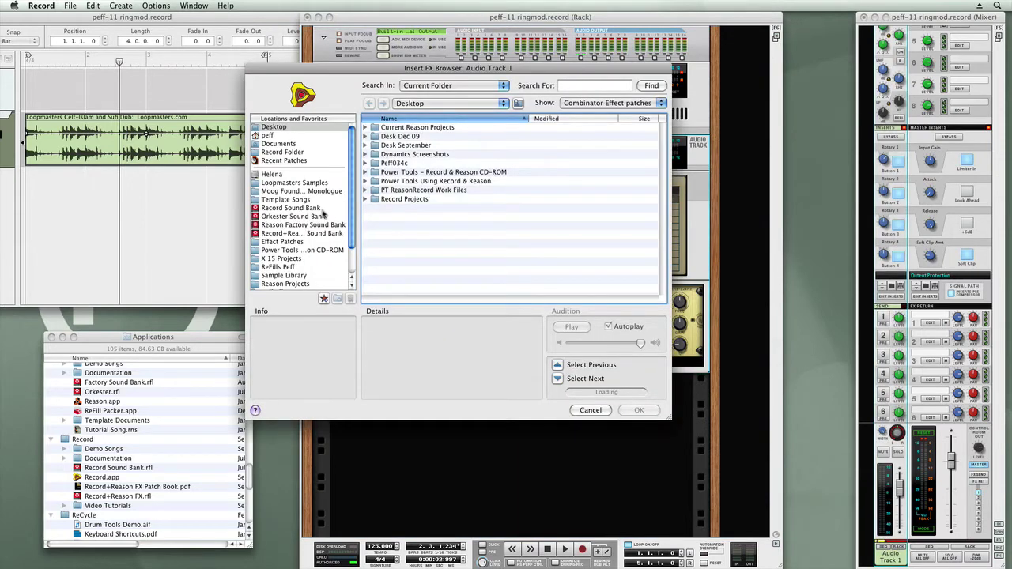
left_click(293, 208)
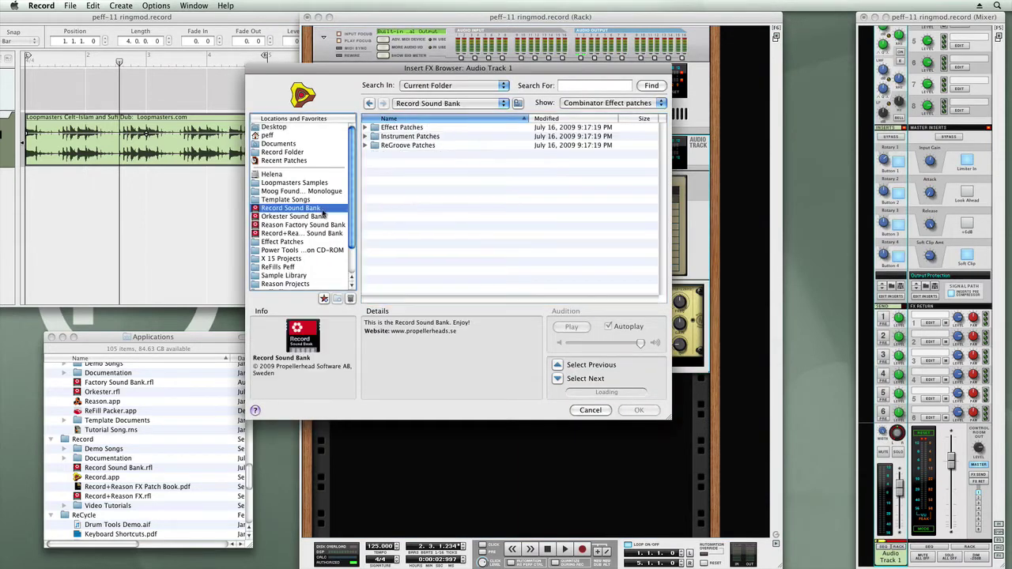
left_click(403, 129)
double_click(403, 129)
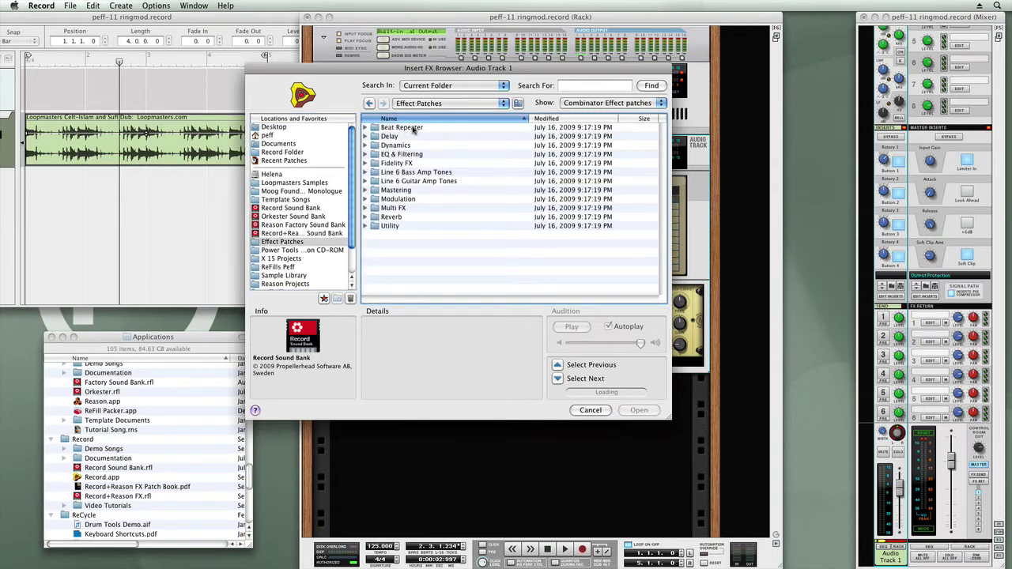
double_click(412, 130)
double_click(427, 131)
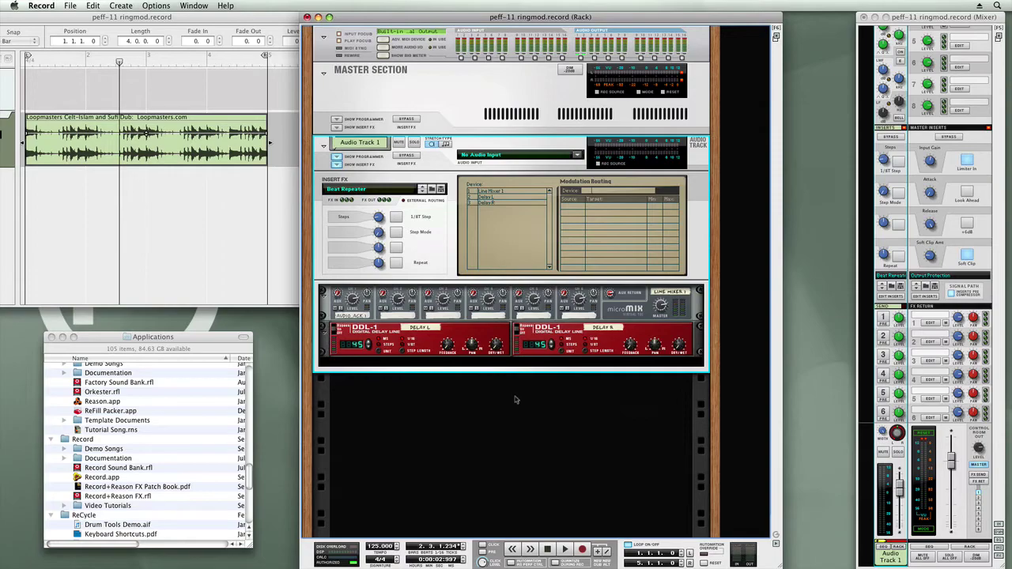
- Play the loop from the start and audition the Repeat button by switching it on and off
left_click(547, 549)
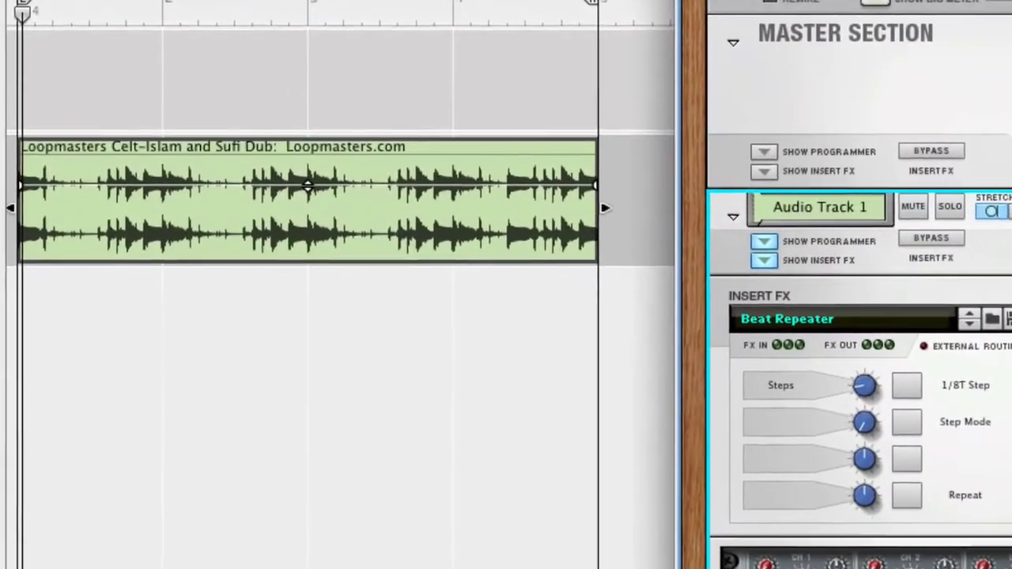
key("space")
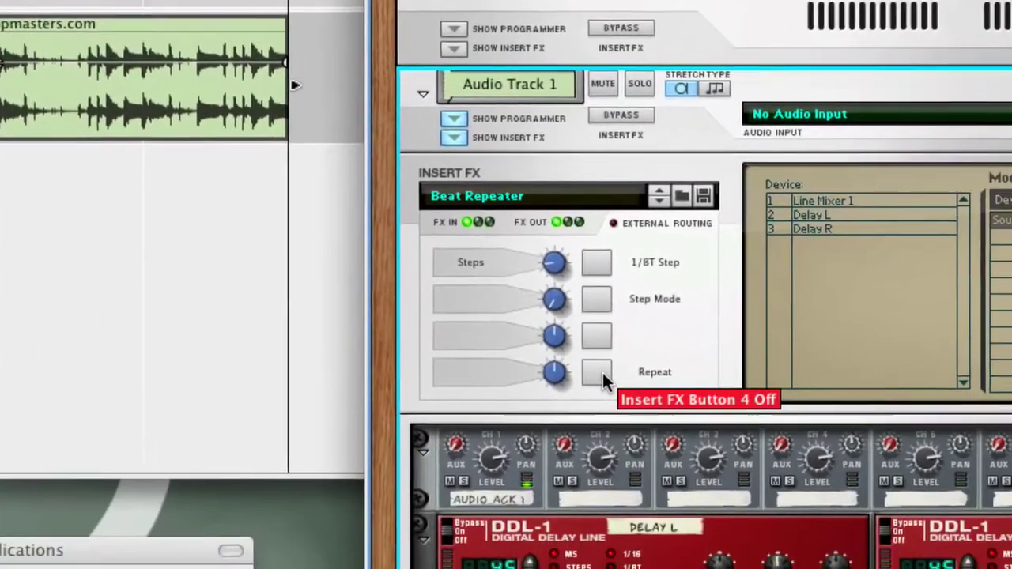
left_click(752, 434)
left_click(751, 434)
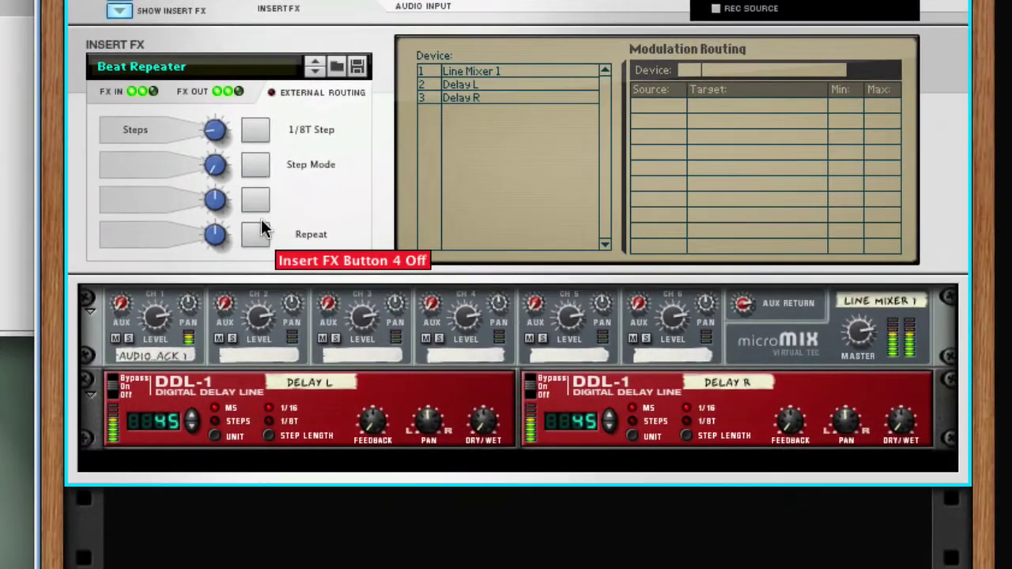
- Enable Step Mode, trigger Repeat during playback, and raise the Steps rotary until both delays are at 4 steps
left_click(258, 167)
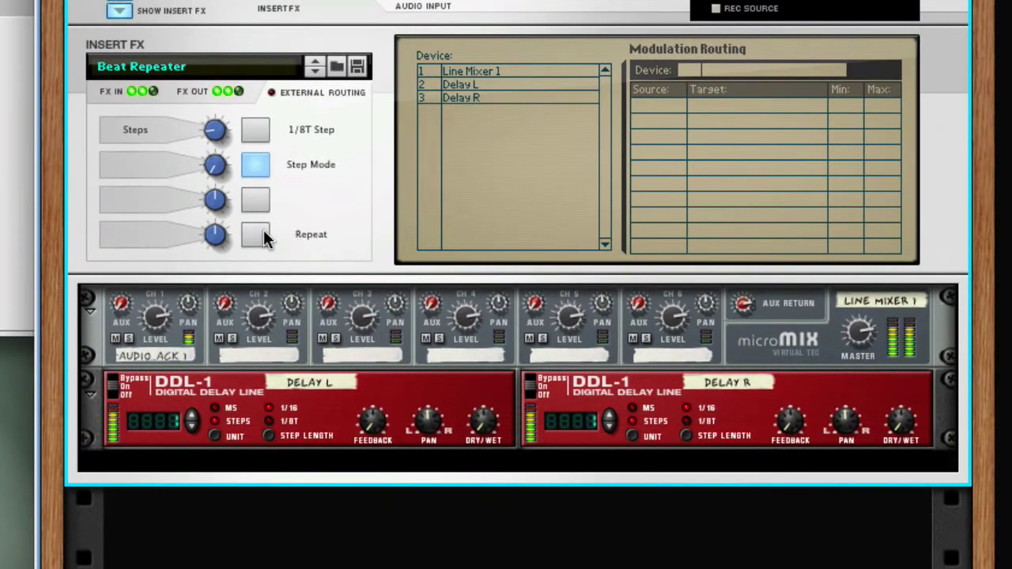
left_click(263, 233)
left_click(264, 232)
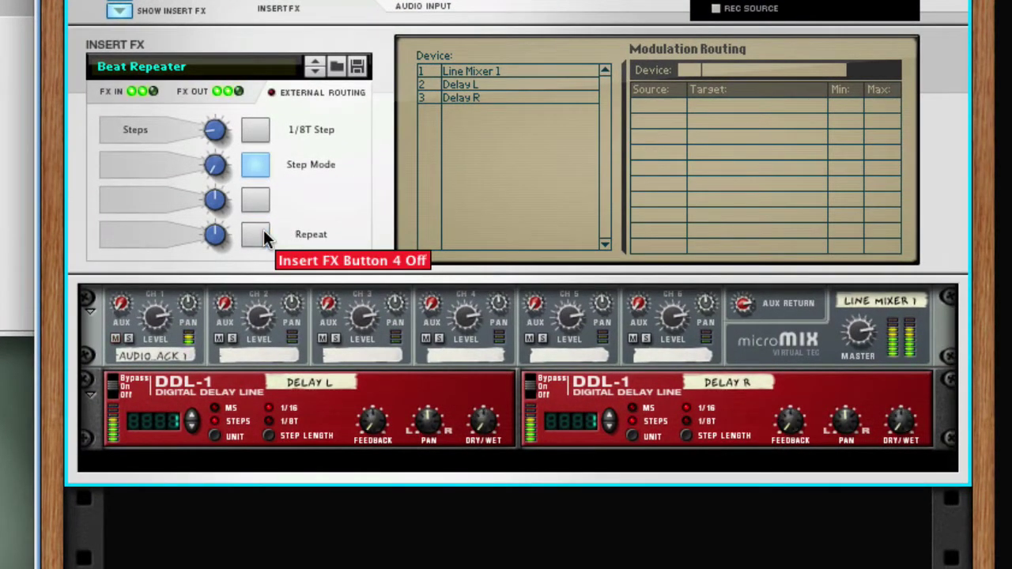
left_click(264, 232)
left_click_drag(217, 132, 216, 95)
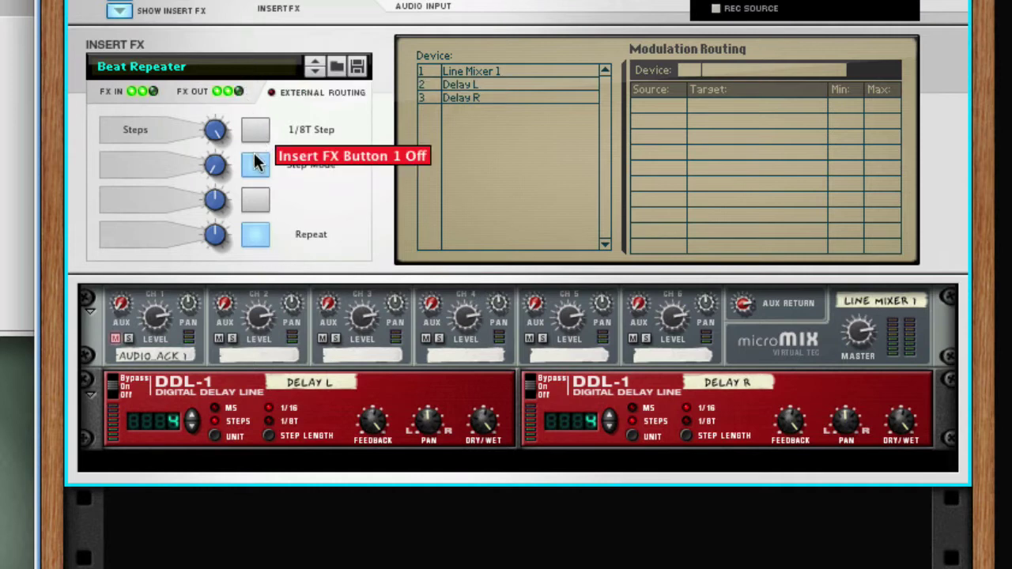
- Disable Step Mode, retrigger Repeat, lower the Steps rotary until both delays are at 65 ms, and switch Repeat off
left_click(254, 169)
left_click(254, 227)
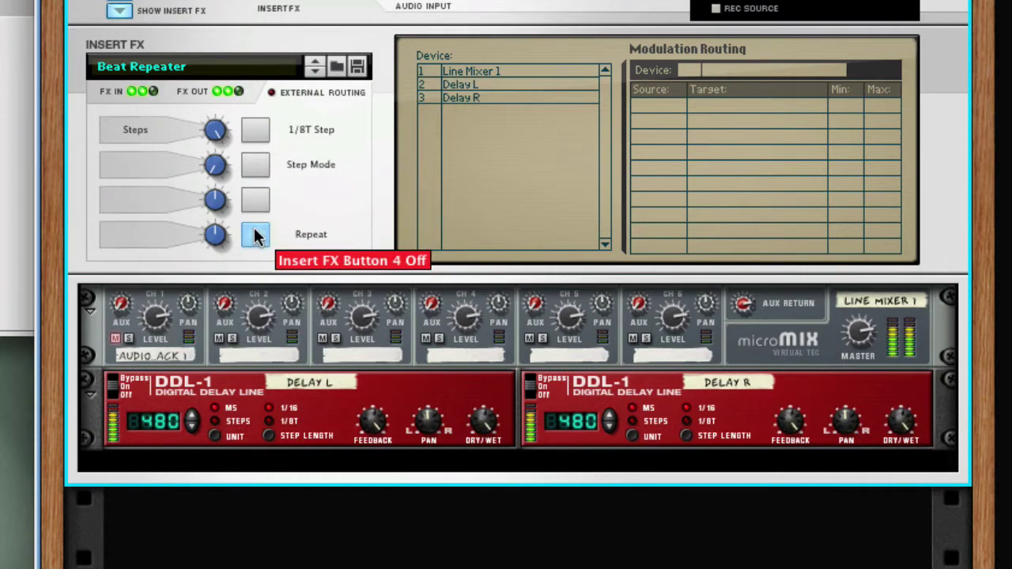
left_click(254, 227)
left_click_drag(217, 131, 245, 220)
left_click(261, 233)
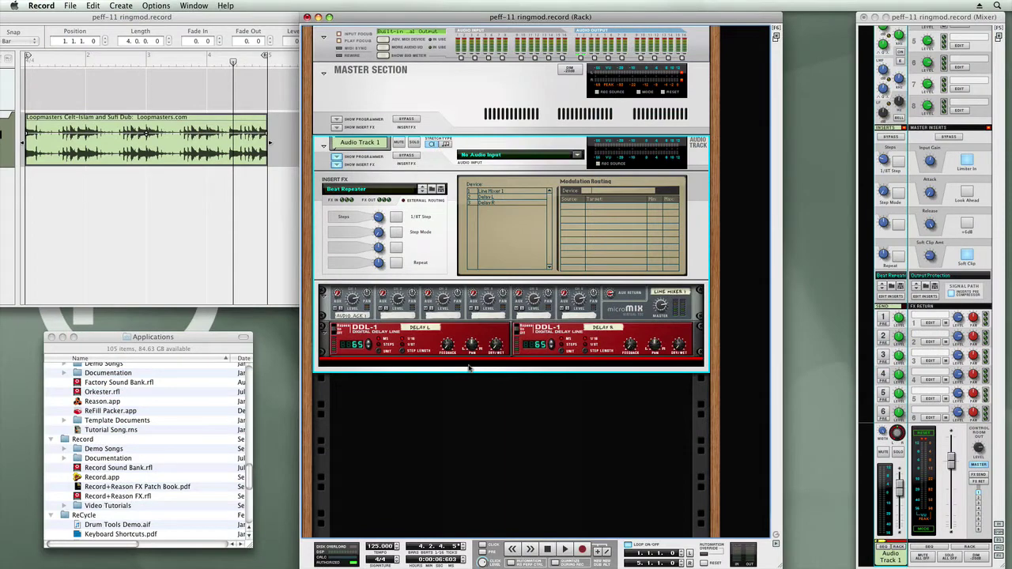
- Create a Matrix Pattern Sequencer inside the insert effects of Audio Track 1
right_click(470, 366)
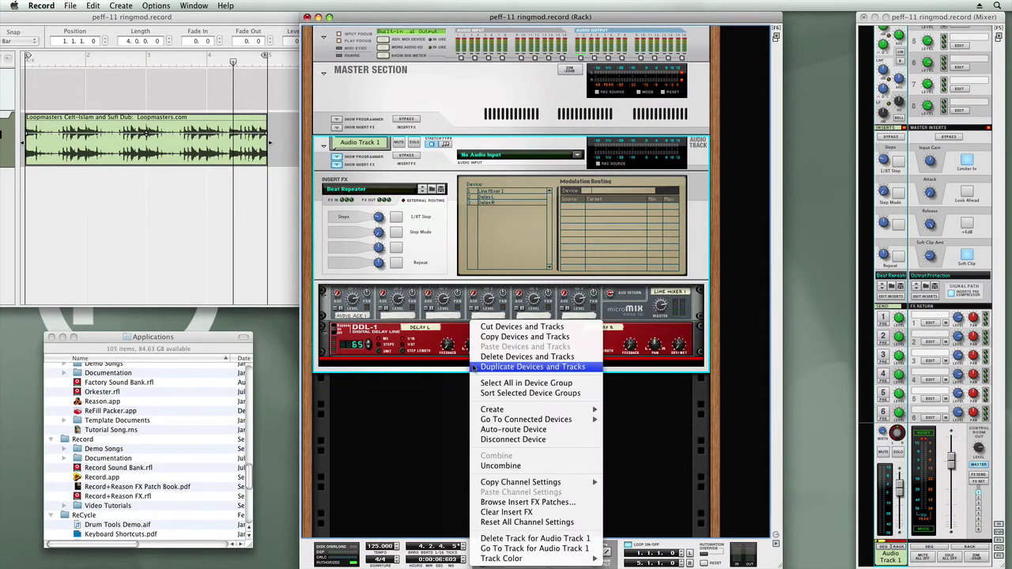
mouse_move(507, 409)
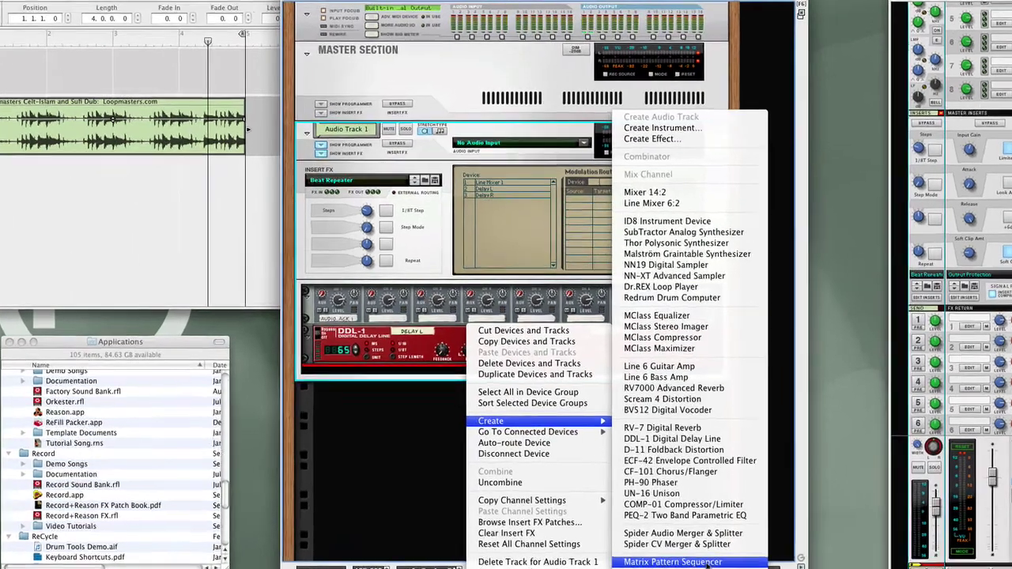
left_click(690, 539)
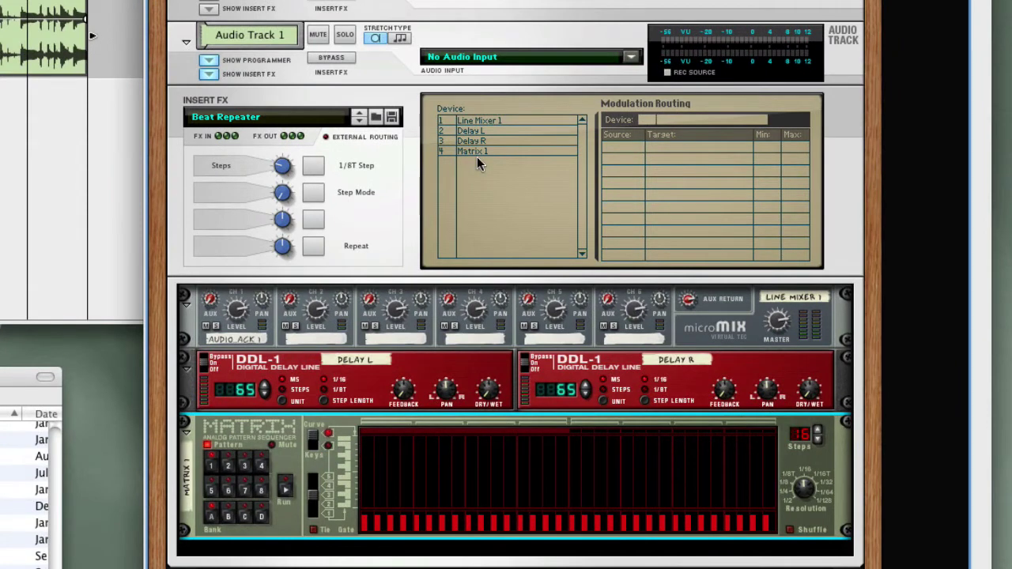
- Cable the Matrix Curve CV output to the insert's Rotary 4 CV In and turn that input's trim fully up
key("Tab")
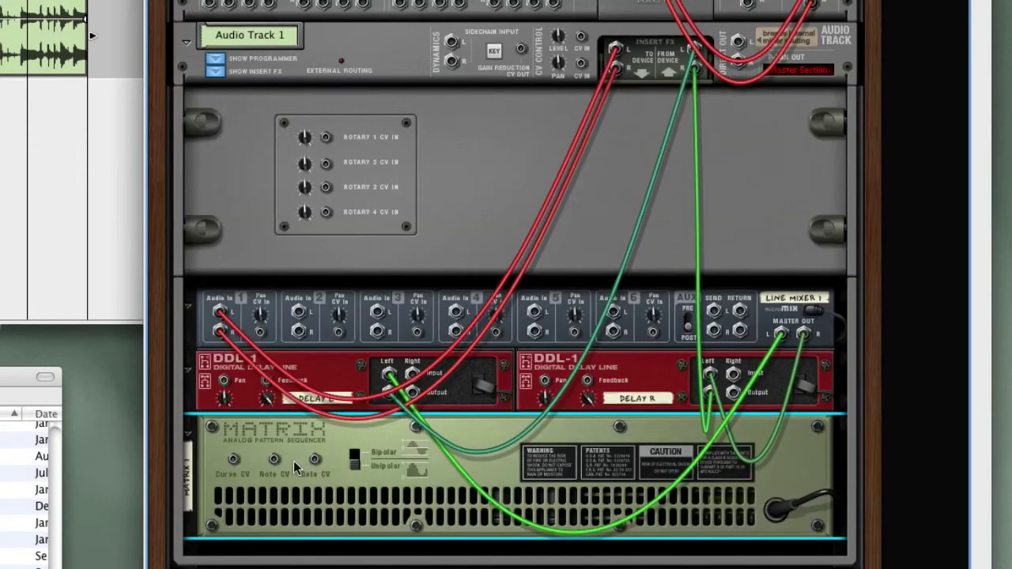
left_click_drag(233, 460, 326, 213)
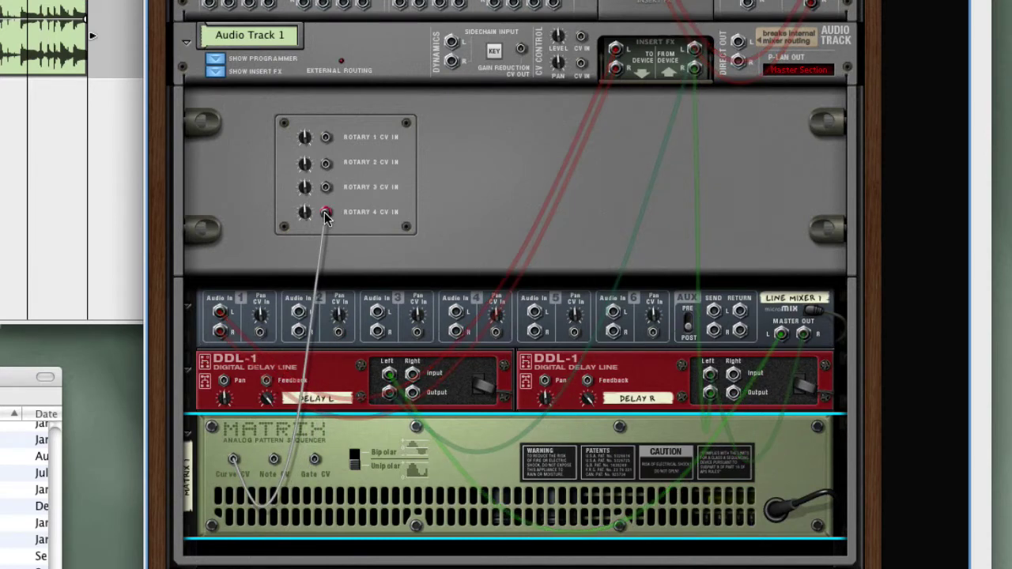
left_click(317, 209)
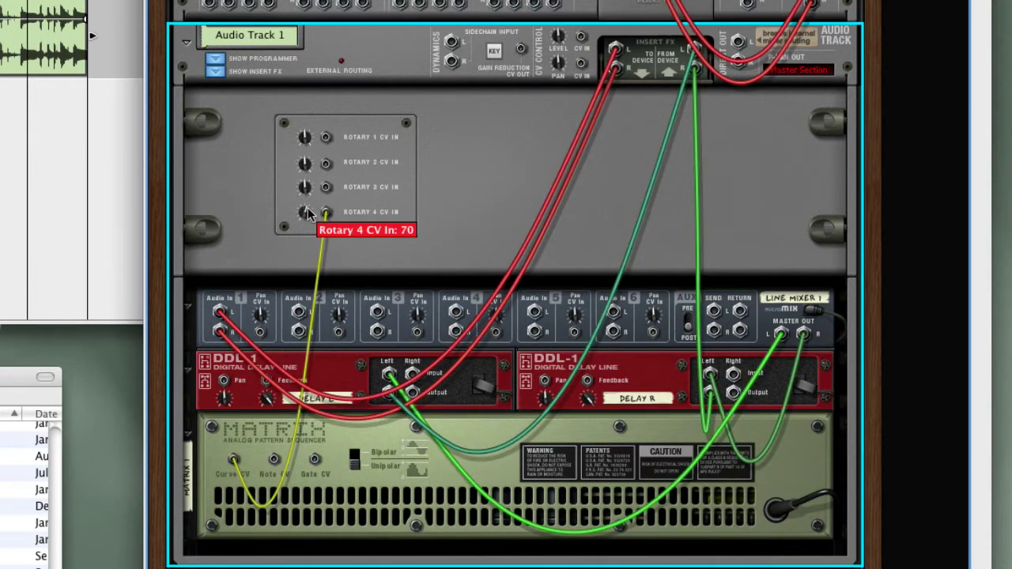
left_click_drag(314, 195, 319, 182)
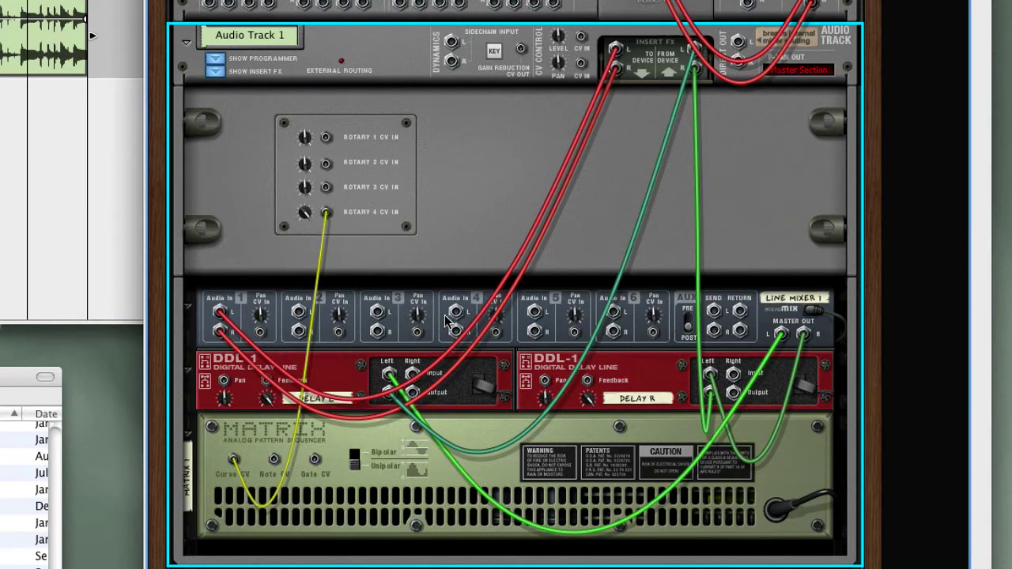
- Draw a full-height Matrix curve pattern on steps 2 to 8 and 10 to 16, leaving steps 1 and 9 empty
key("Tab")
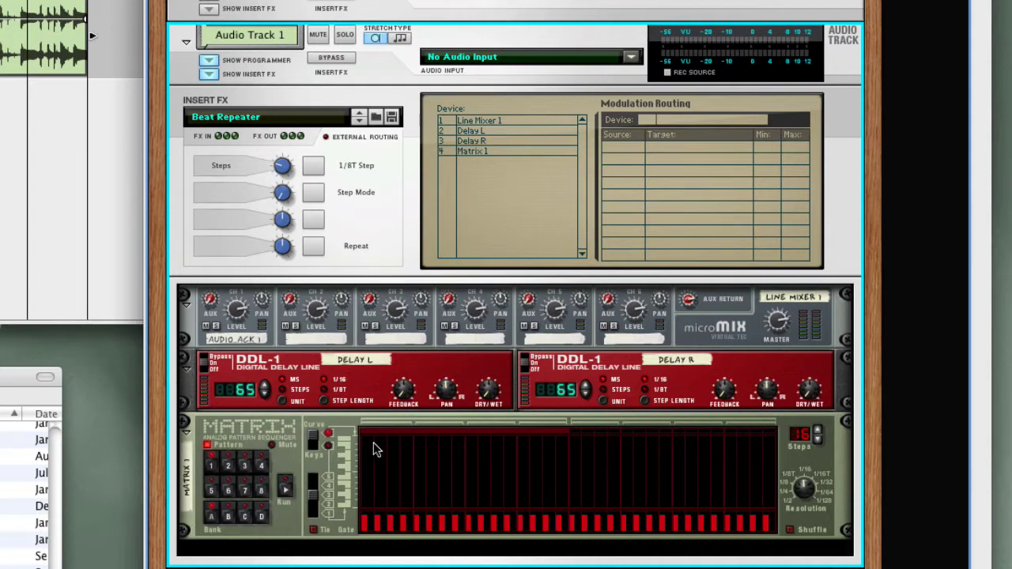
mouse_move(380, 446)
left_mouse_down()
mouse_move(384, 432)
mouse_move(447, 412)
mouse_move(511, 425)
mouse_move(559, 420)
mouse_move(556, 409)
left_mouse_up()
left_click(486, 436)
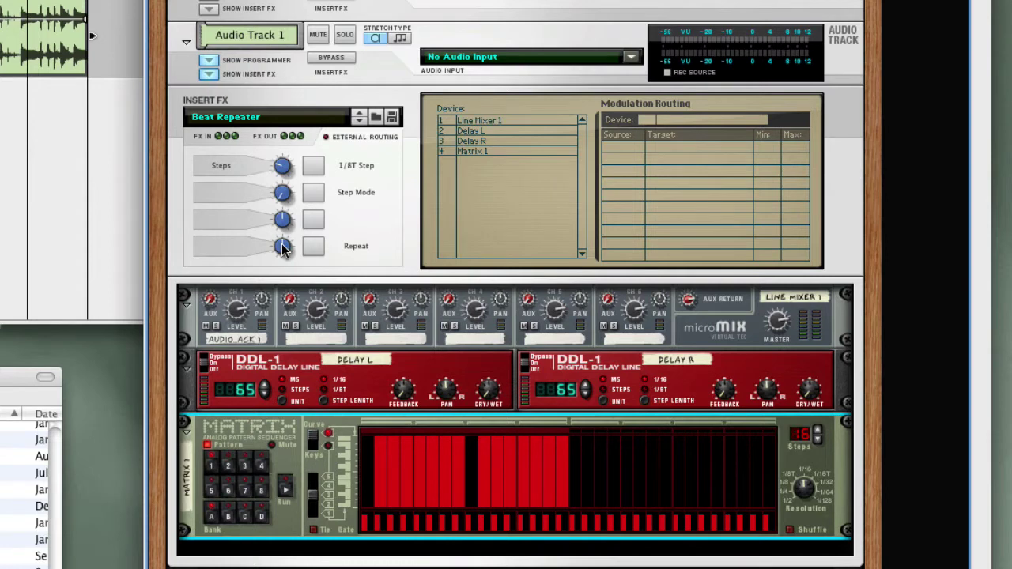
- Turn Rotary 4 of the Beat Repeater insert fully down and label it "Repeat CV"
left_click_drag(283, 248, 292, 292)
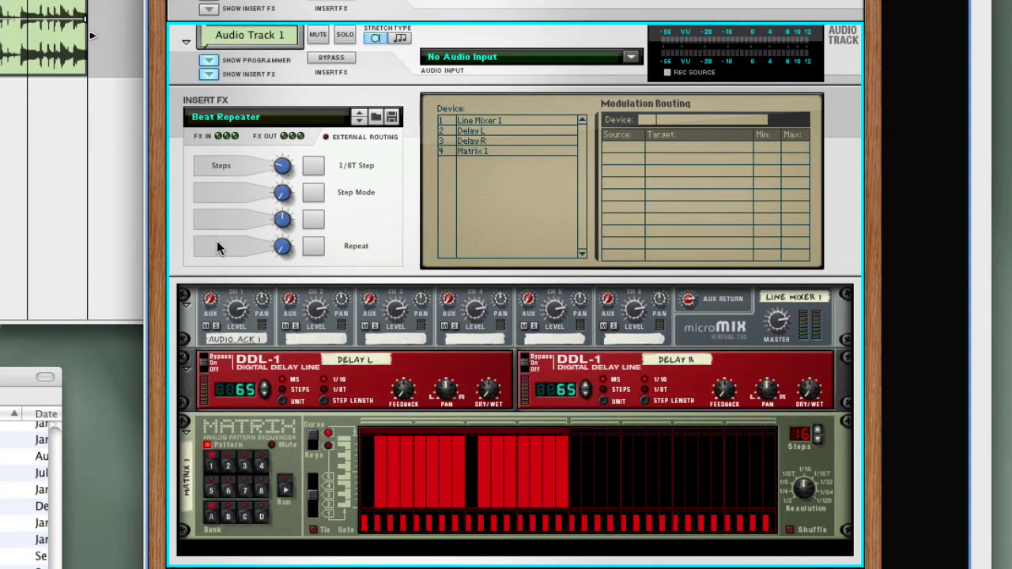
double_click(218, 240)
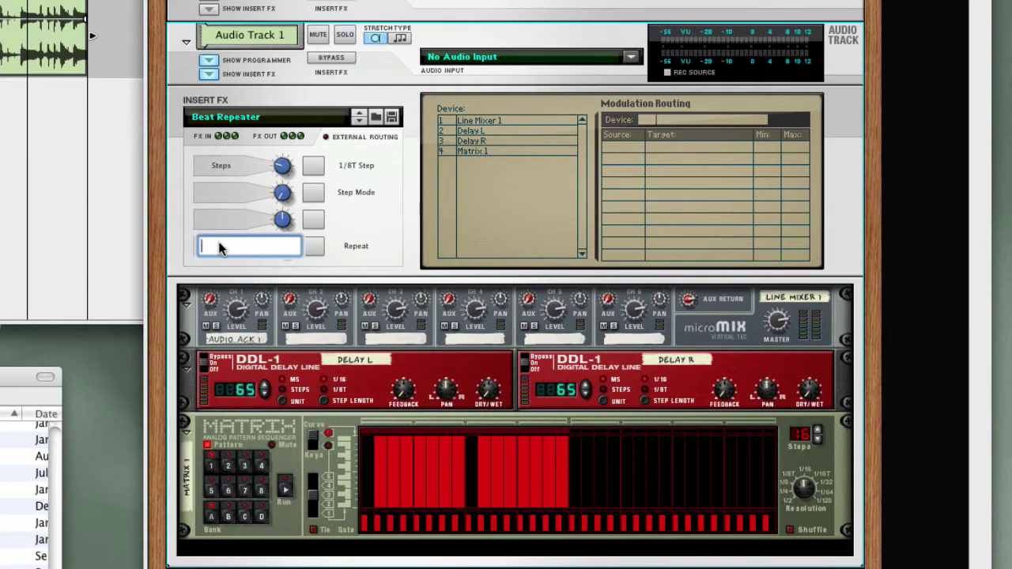
type("Repeat CV")
key("Return")
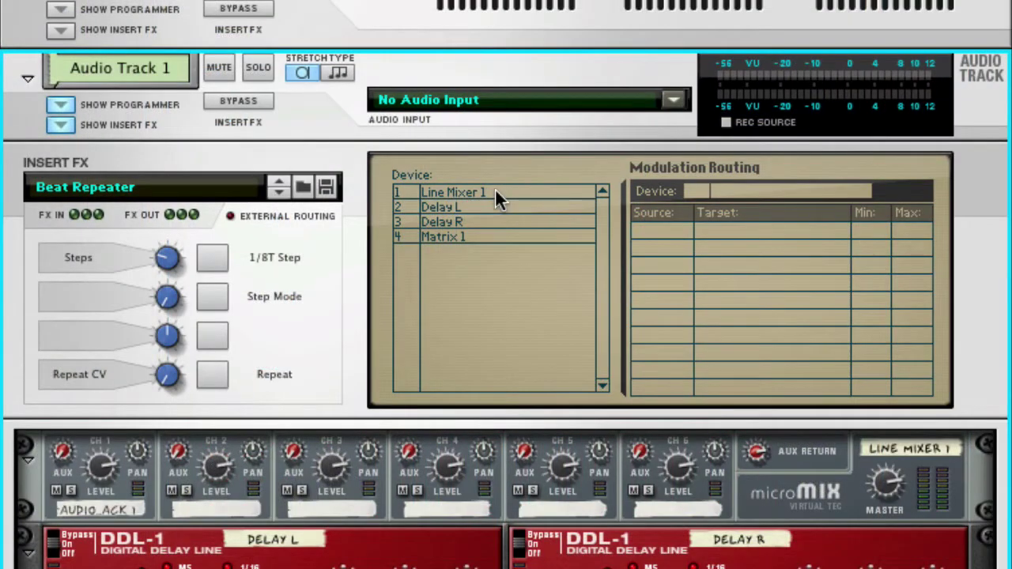
- Change the source of Line Mixer 1's Channel 1 Mute modulation routing to Rotary 4
left_click(467, 192)
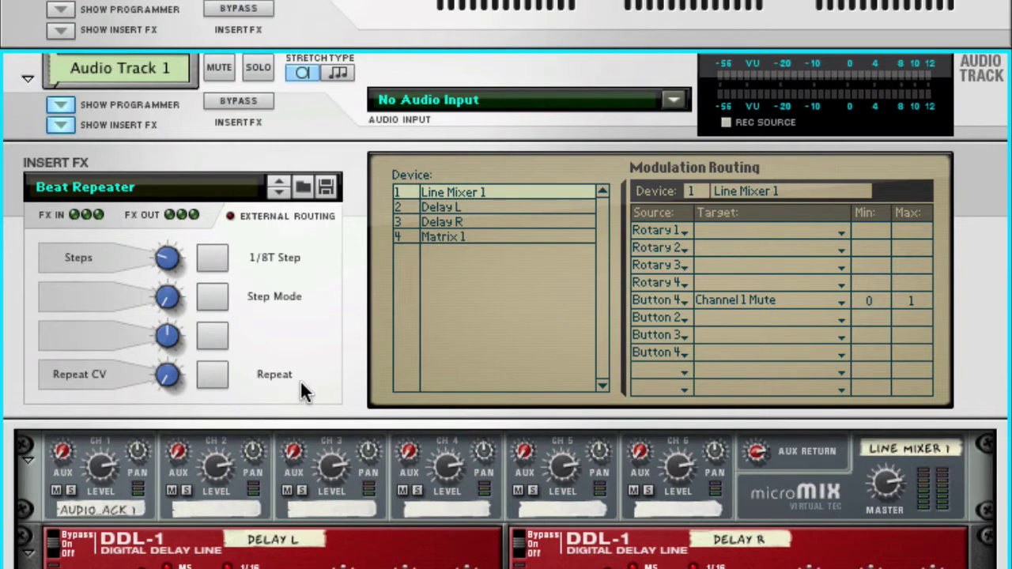
left_click(661, 300)
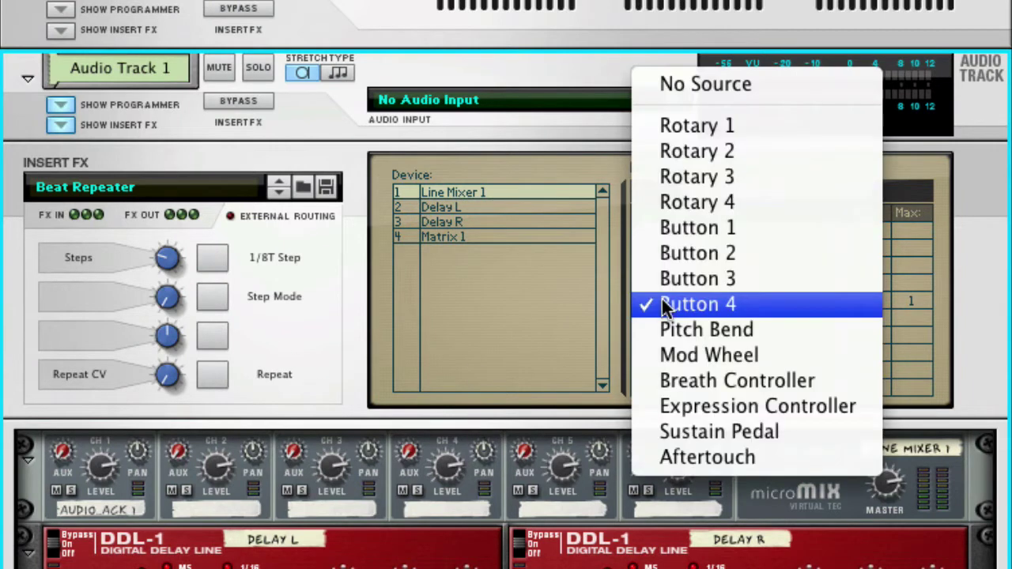
left_click(688, 202)
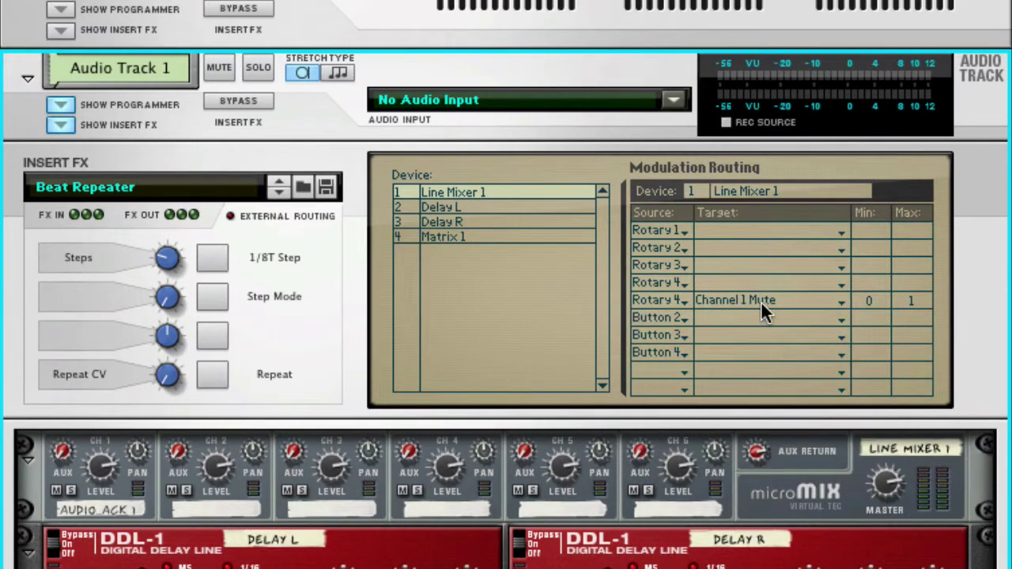
- Change the sources of Delay L's Feedback and Dry/Wet Balance modulation routings to Rotary 4
left_click(501, 207)
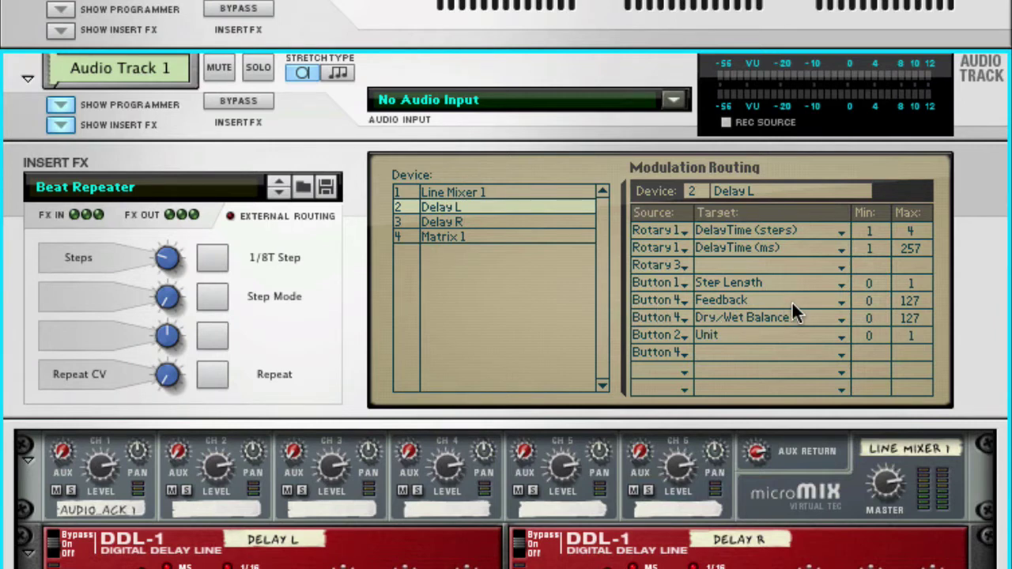
left_click(652, 300)
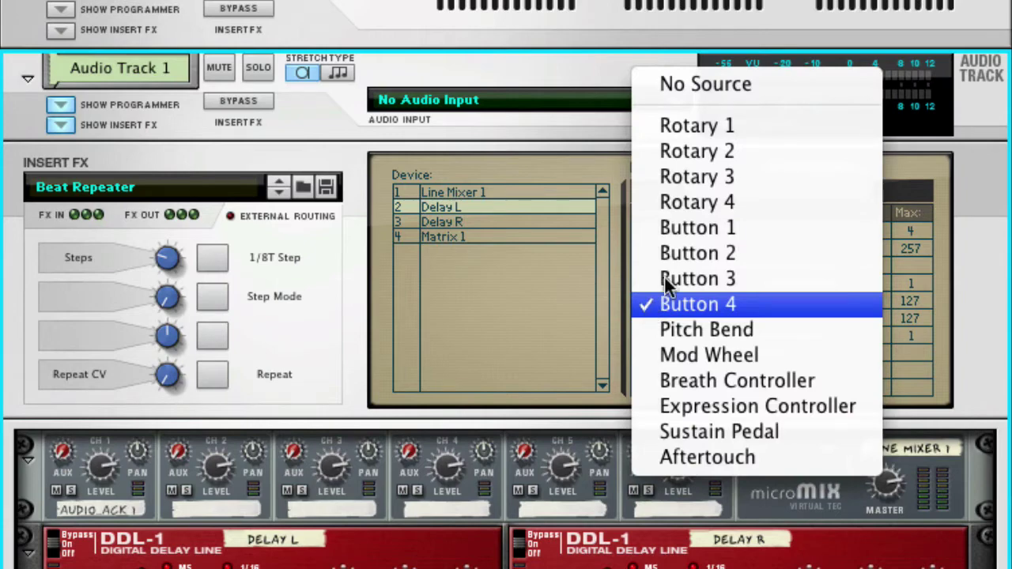
left_click(712, 201)
left_click(668, 315)
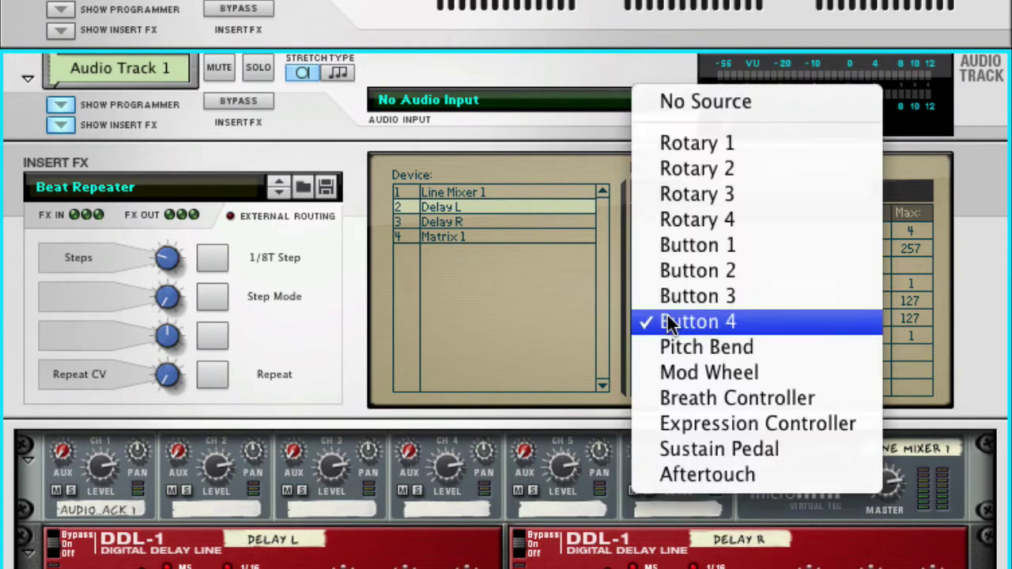
left_click(692, 226)
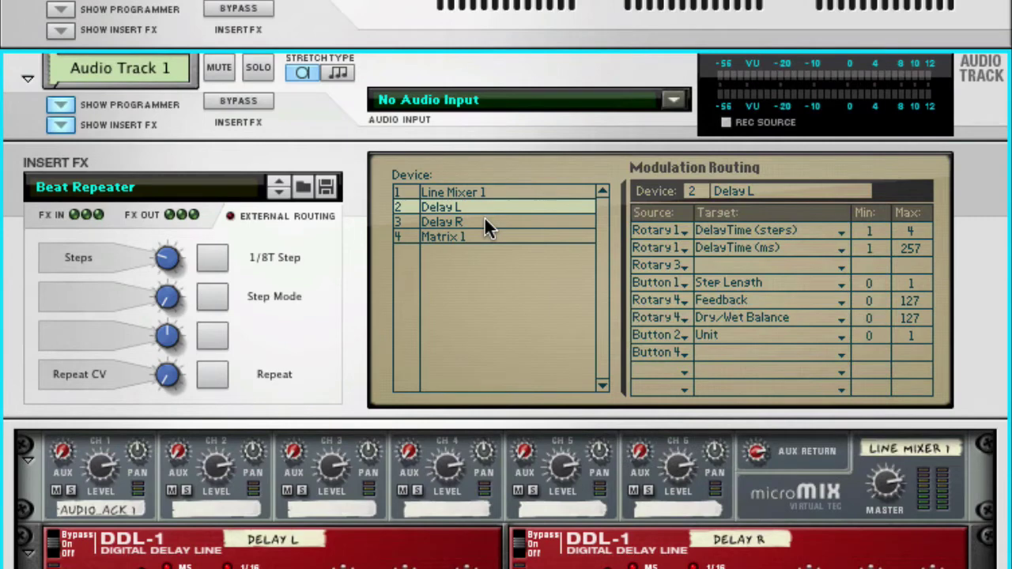
- Route Delay R's Feedback and Dry/Wet Balance from Rotary 4, and turn the Steps rotary up to a delay time of about 252 ms
left_click(486, 222)
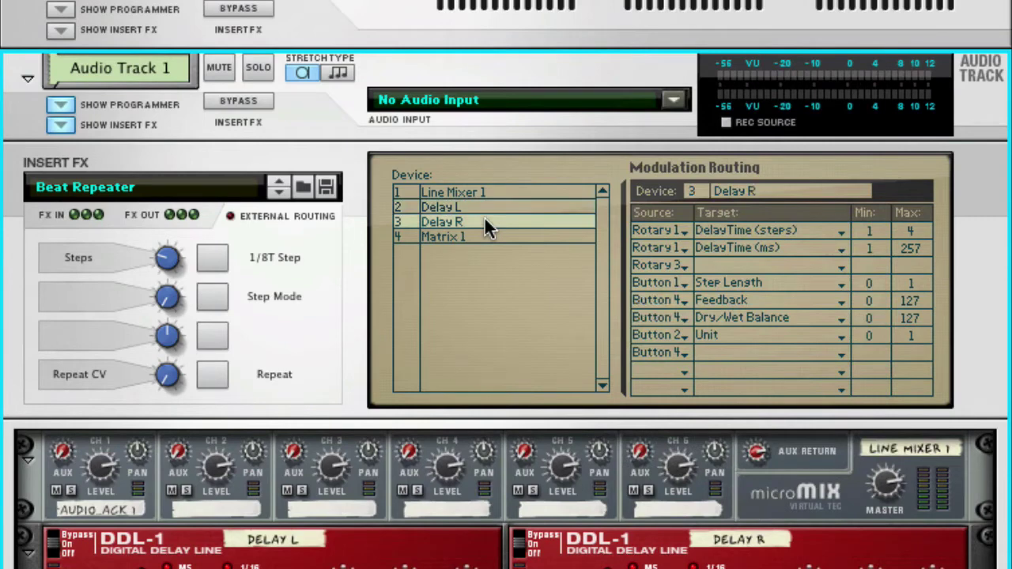
left_click(653, 297)
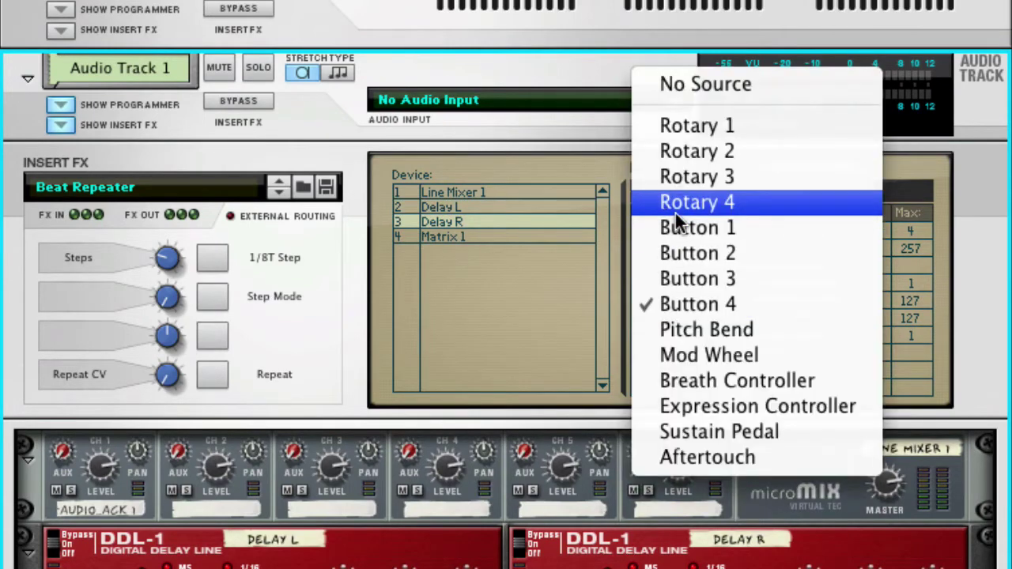
left_click(676, 212)
left_click(666, 322)
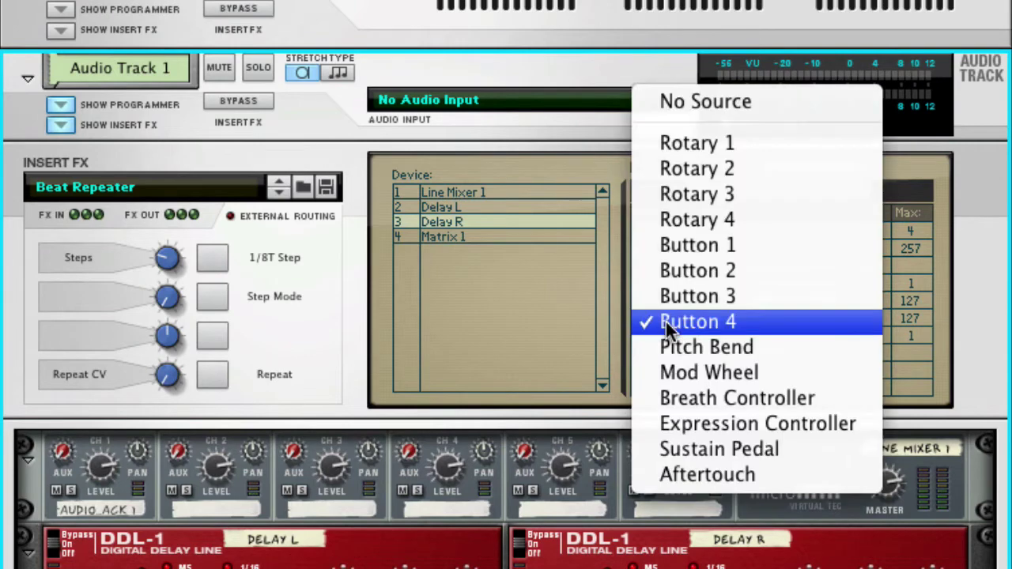
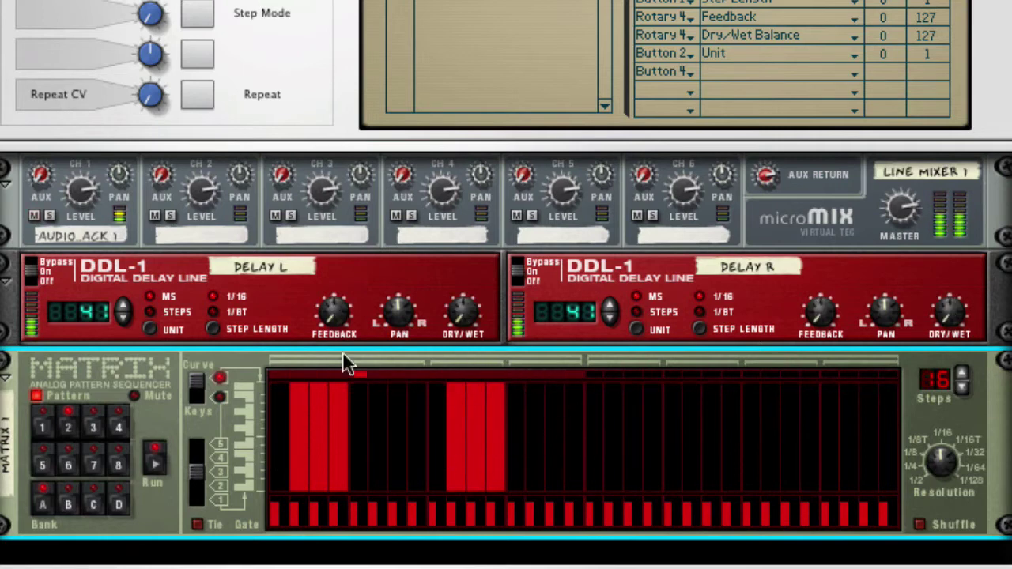
left_click_drag(162, 5, 173, 1)
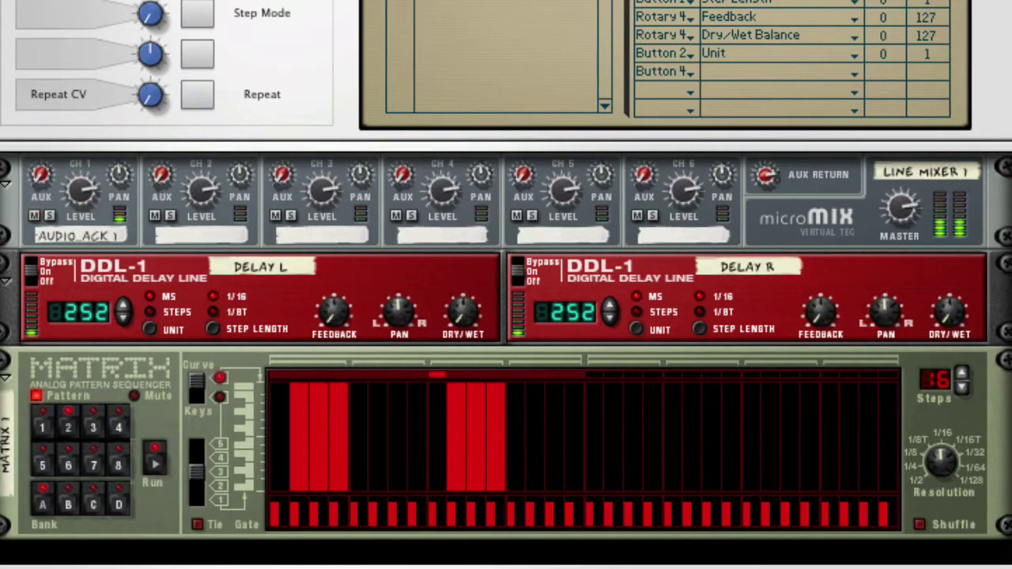
- Add a second Matrix Pattern Sequencer to the insert and cable its Curve CV output to Rotary 1 CV In with the trim turned up
right_click(221, 248)
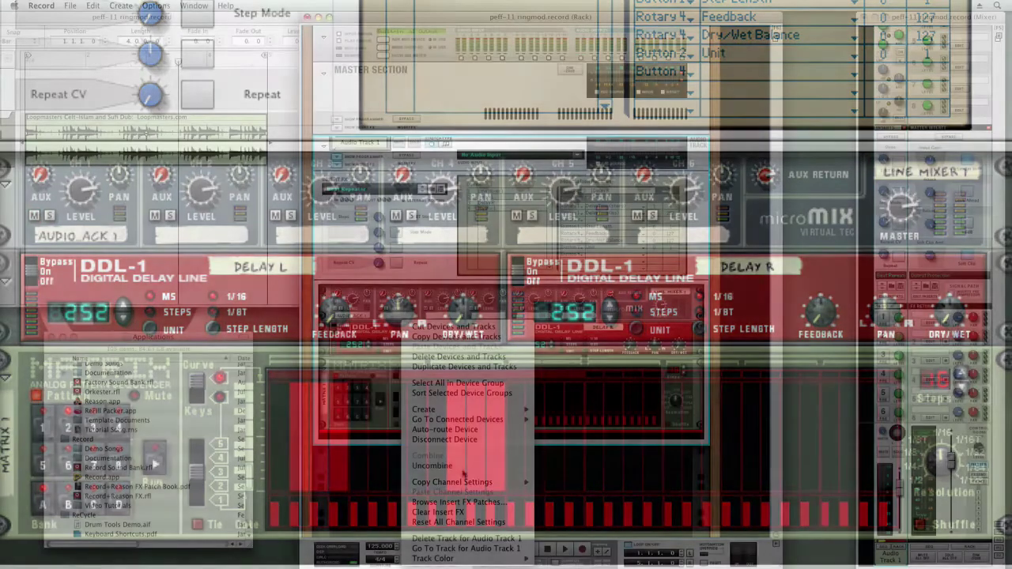
mouse_move(467, 413)
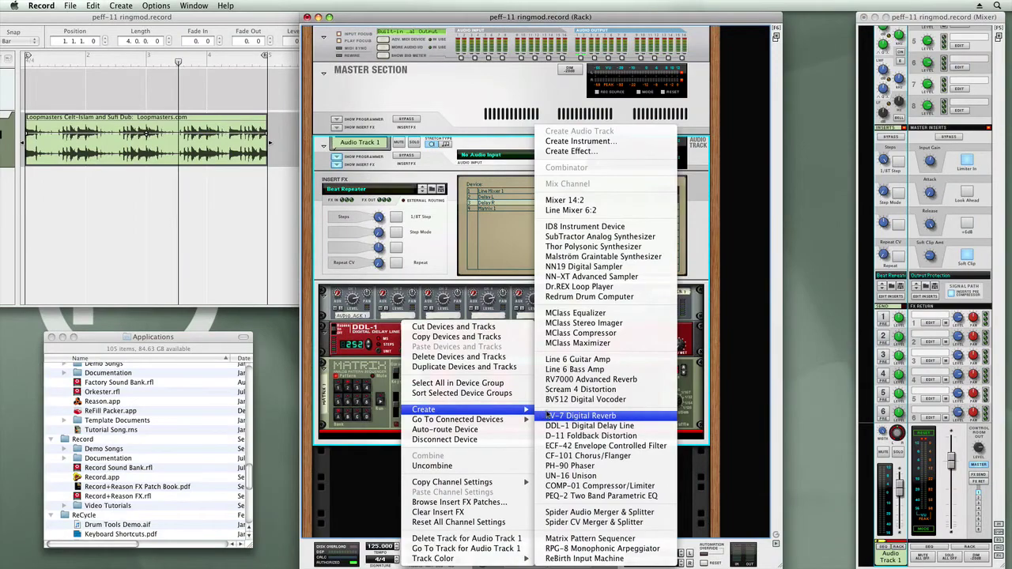
left_click(601, 538)
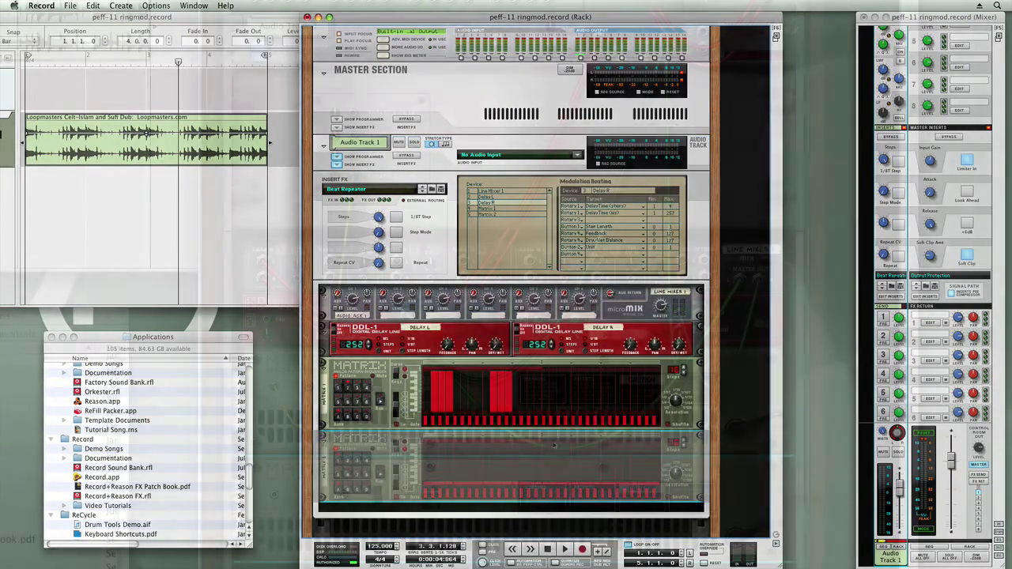
key("Tab")
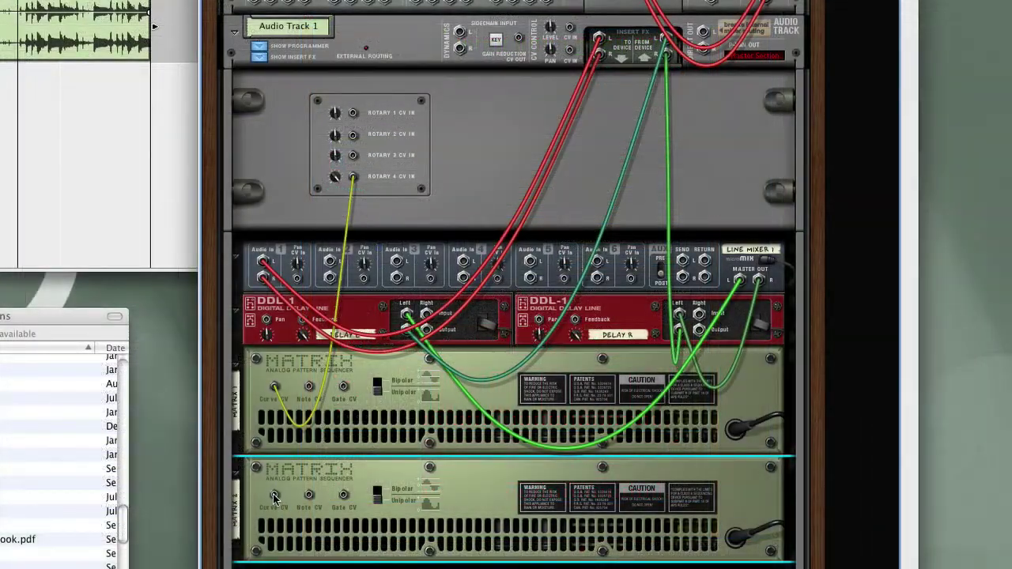
left_click_drag(275, 499, 353, 114)
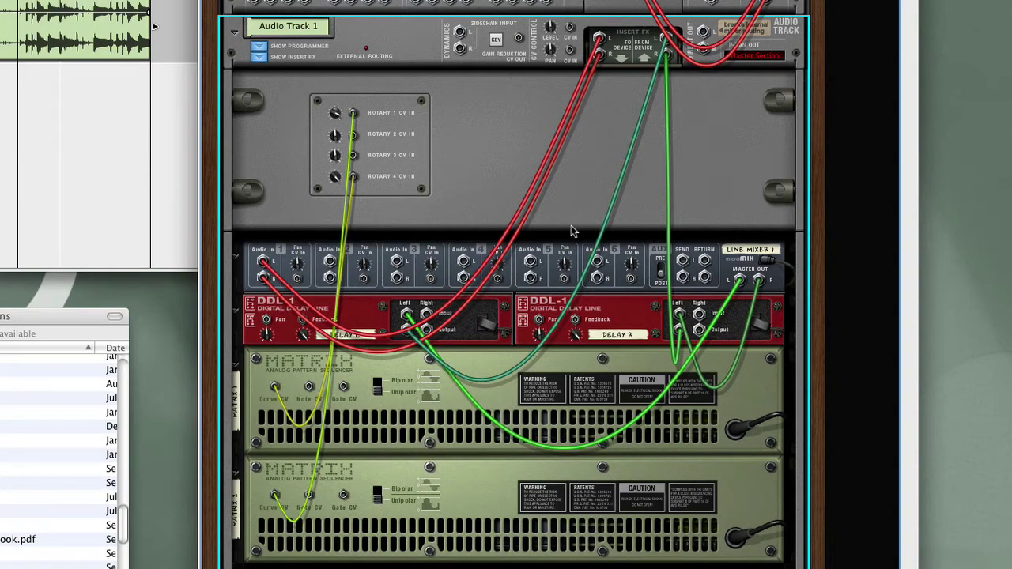
key("Tab")
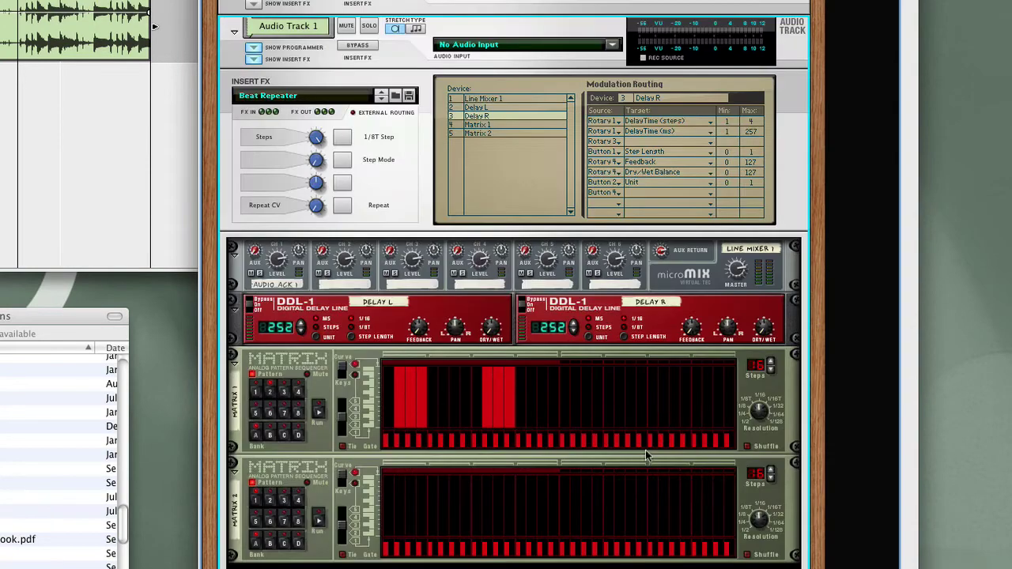
- Draw a varied 16-step curve in Matrix 2 with steps 11 to 13 near zero and steps 1 and 2 high, with the Steps rotary fully down
mouse_move(387, 518)
left_mouse_down()
mouse_move(479, 484)
mouse_move(542, 493)
mouse_move(554, 519)
mouse_move(440, 497)
mouse_move(392, 506)
mouse_move(487, 476)
left_mouse_up()
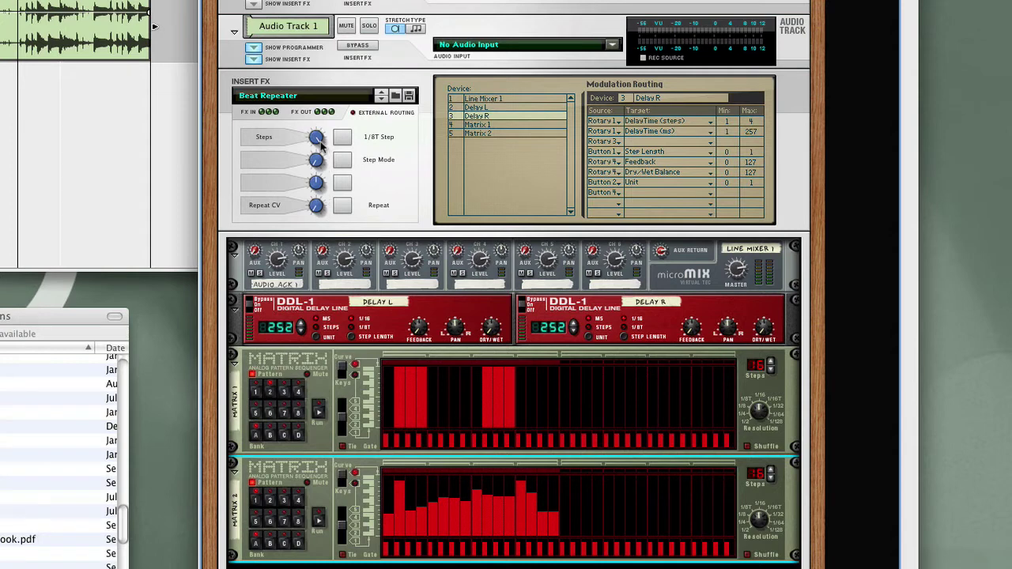
left_click_drag(321, 147, 462, 443)
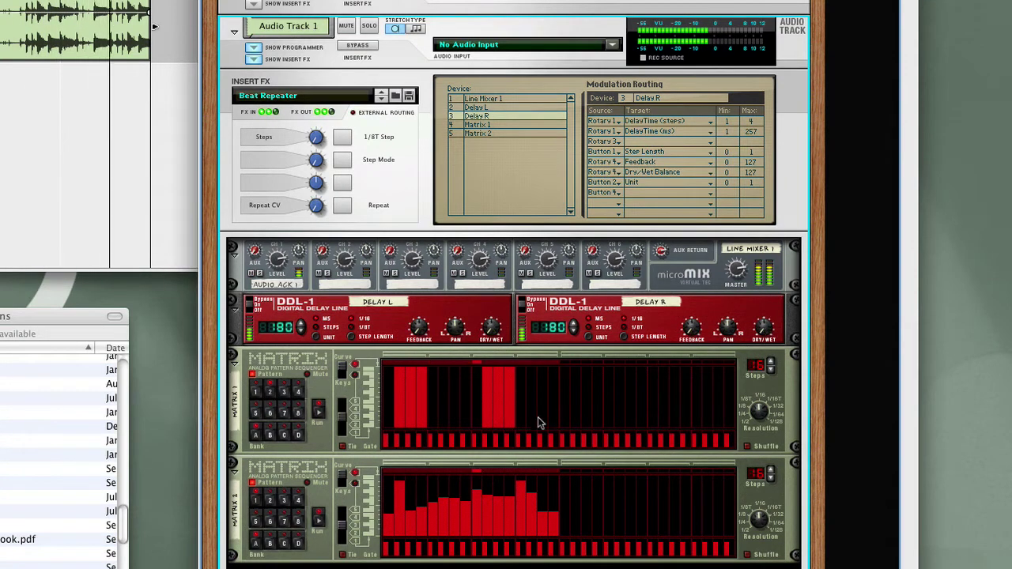
left_click_drag(497, 533, 522, 534)
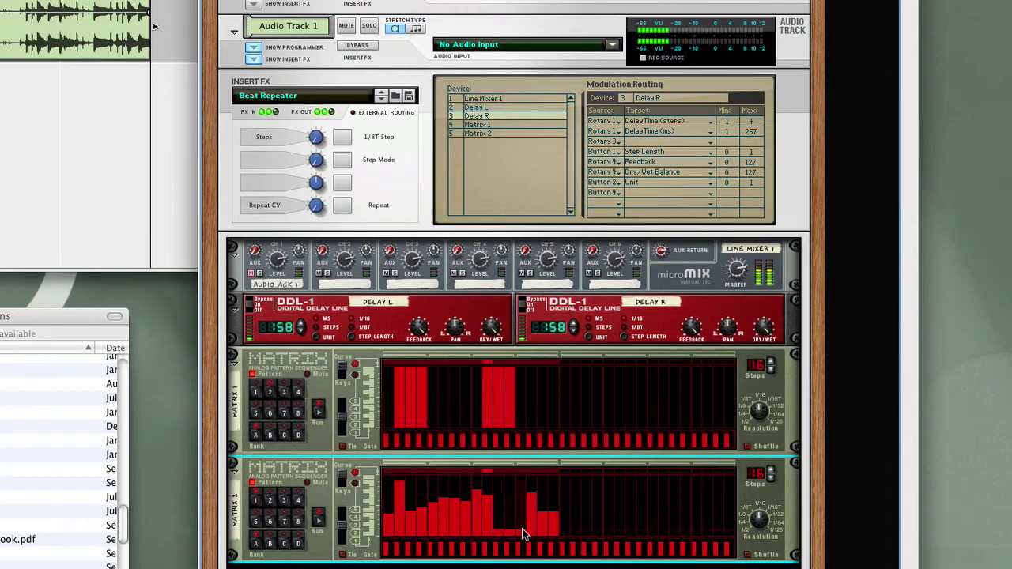
mouse_move(404, 520)
left_mouse_down()
mouse_move(428, 525)
mouse_move(409, 518)
mouse_move(392, 482)
left_mouse_up()
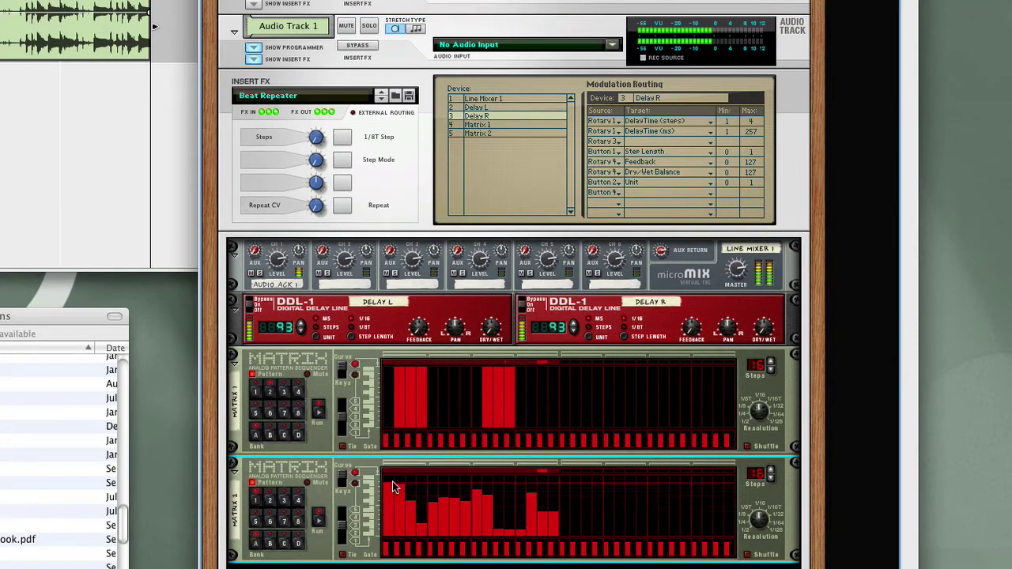
- In Matrix 1's pattern 3, draw a full-height curve on steps 2 to 16 and clear steps 5, 9, 13 and 14
left_click(283, 392)
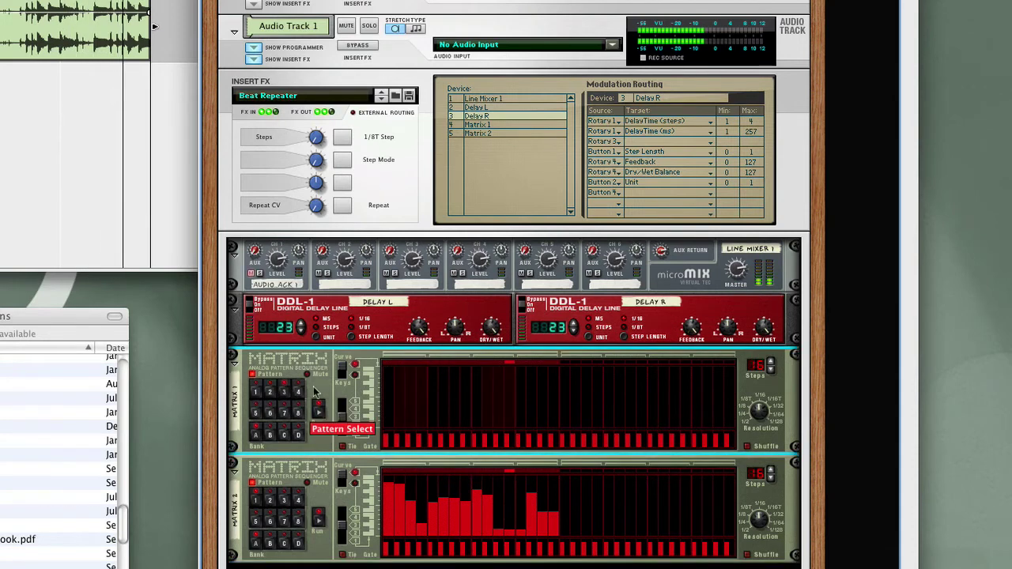
left_click_drag(396, 366, 564, 357)
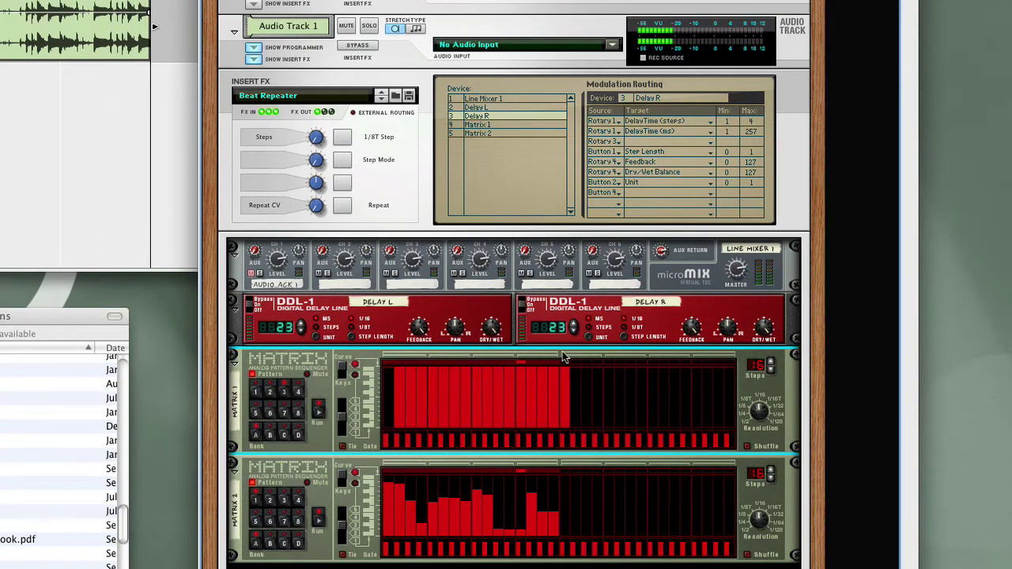
left_click_drag(567, 403, 567, 451)
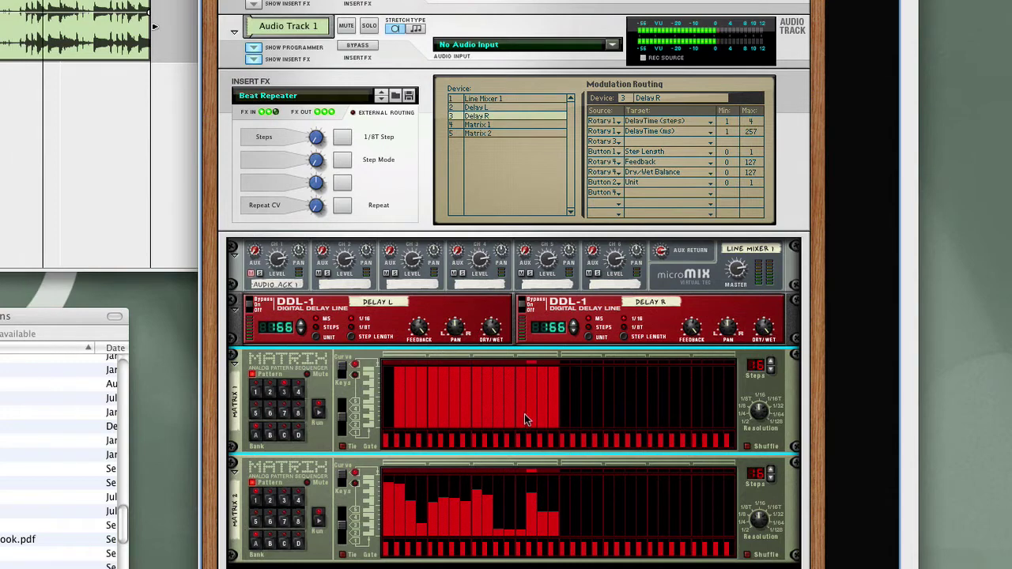
left_click_drag(525, 413, 530, 439)
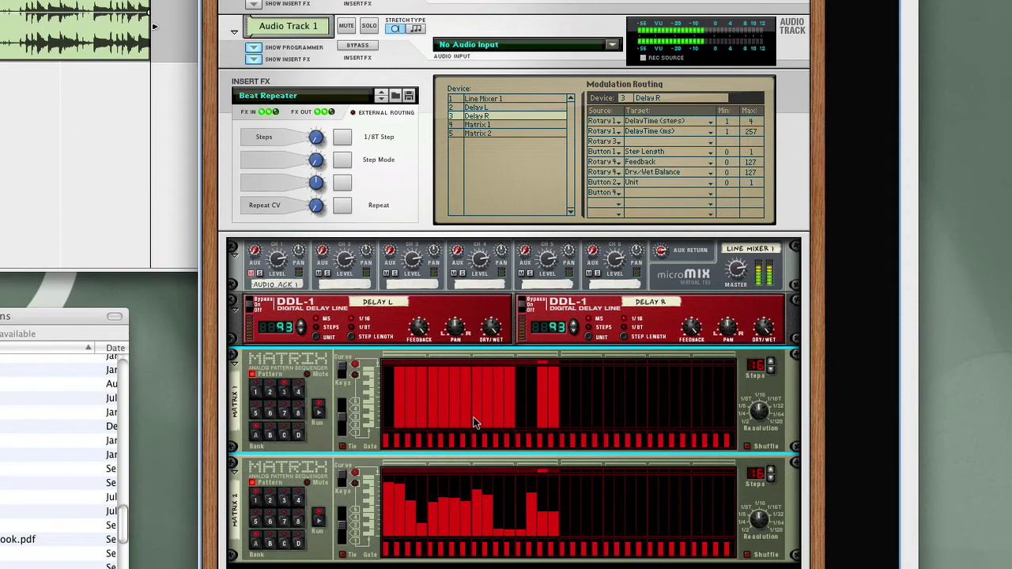
left_click_drag(475, 423, 478, 438)
left_click(433, 431)
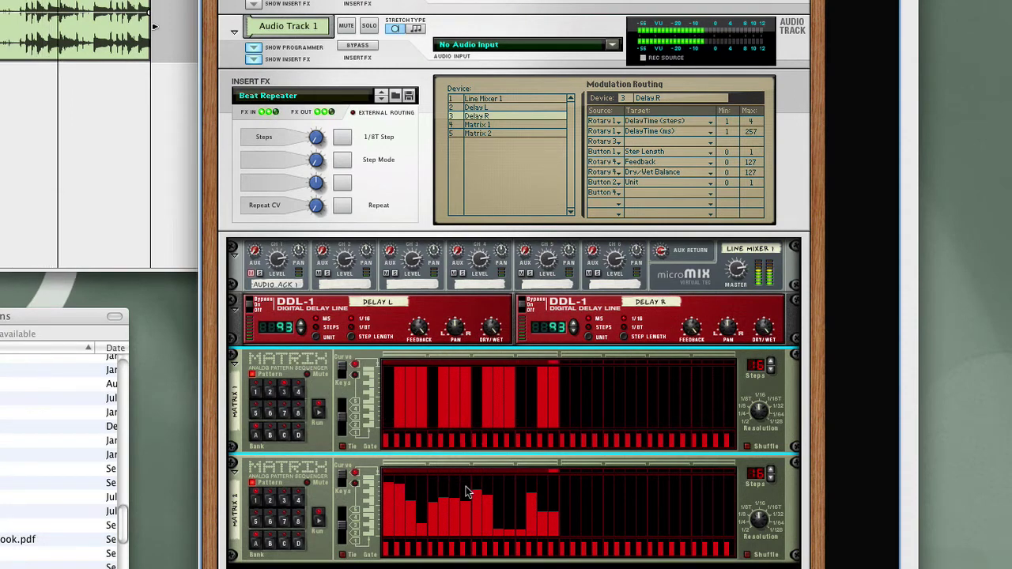
- Audition Matrix 1's patterns 2, 1 and 5 by switching between them while the loop plays
left_click(270, 393)
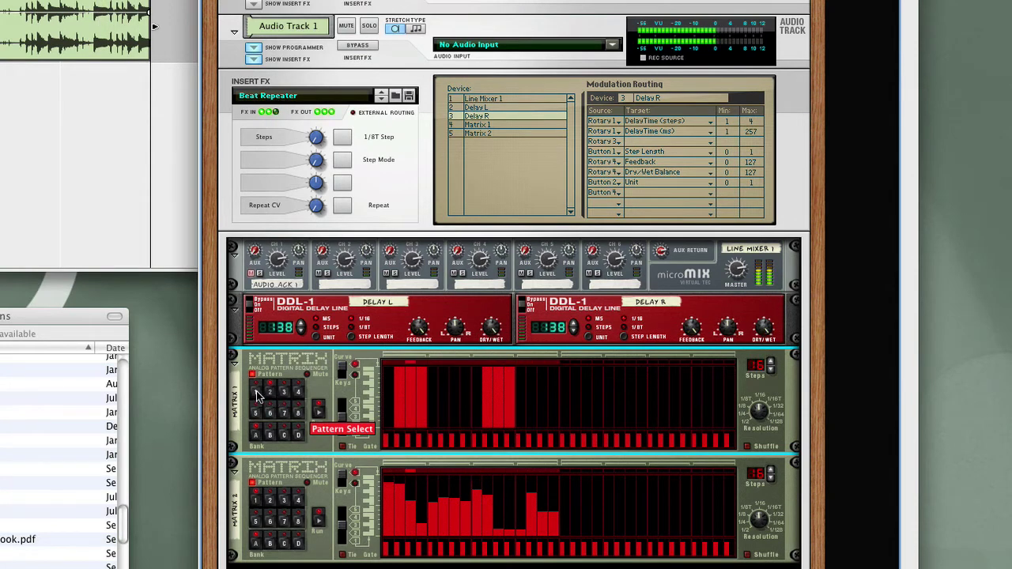
left_click(258, 414)
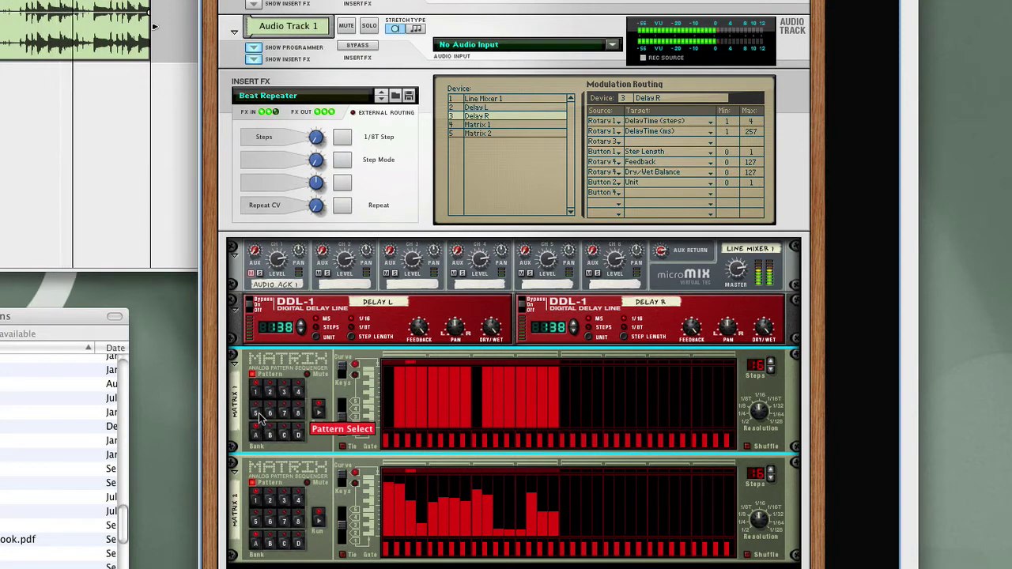
left_click(256, 414)
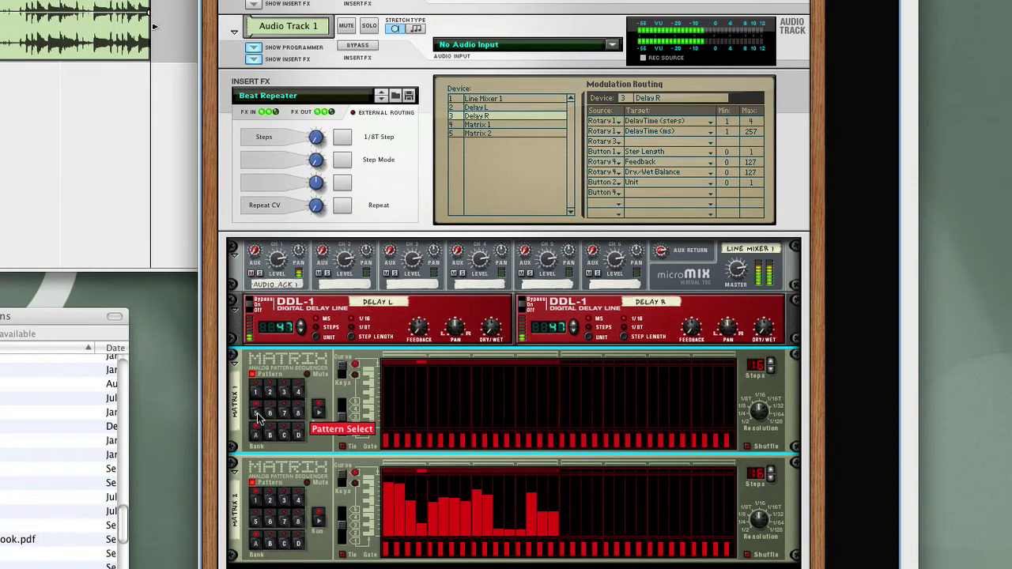
left_click(257, 393)
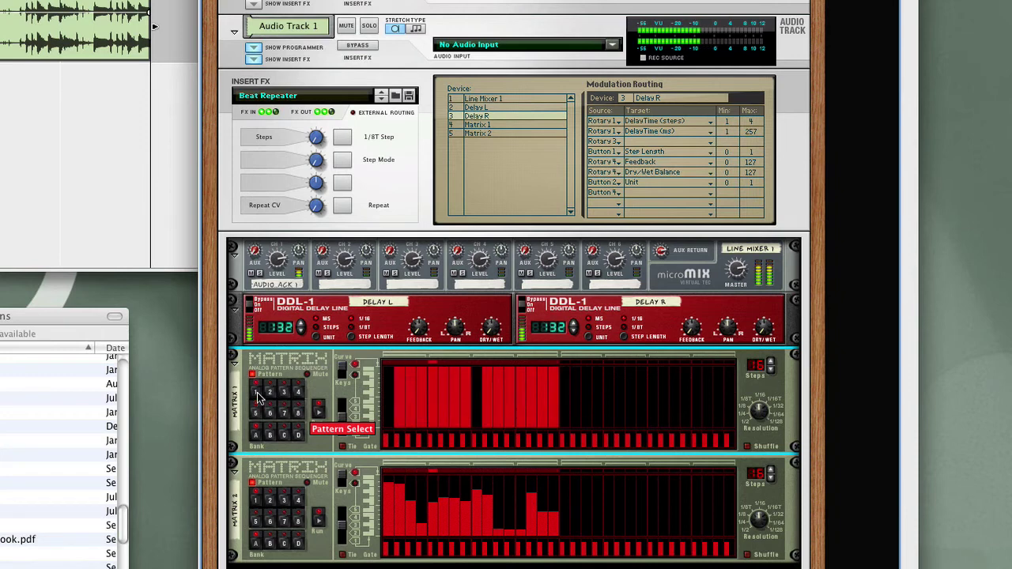
left_click(255, 415)
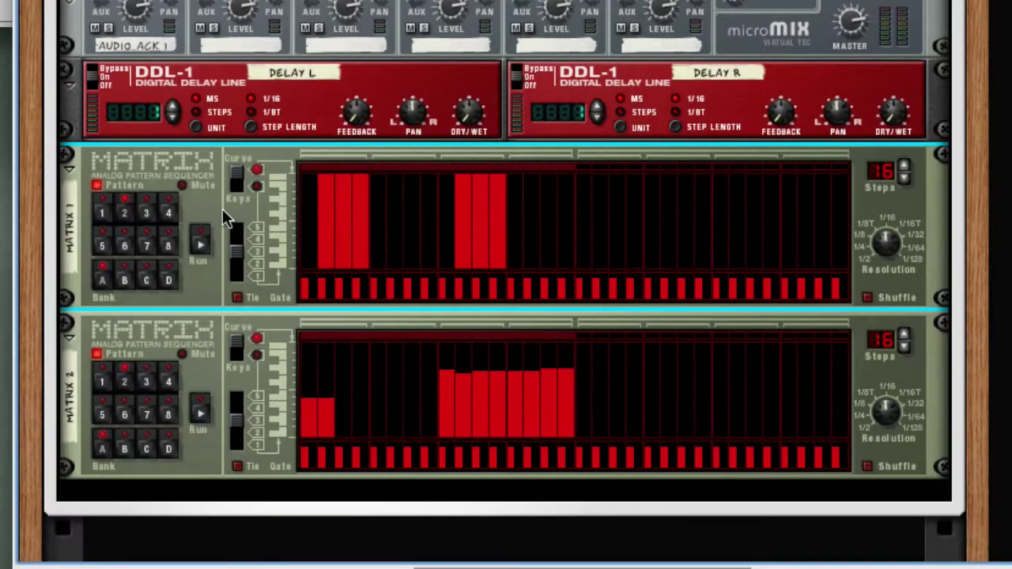
- Go through the stored patterns of both sequencers, including patterns 3, 4, 8 and 7 of Matrix 1 and 3, 7, 5 and 4 of Matrix 2
left_click(146, 213)
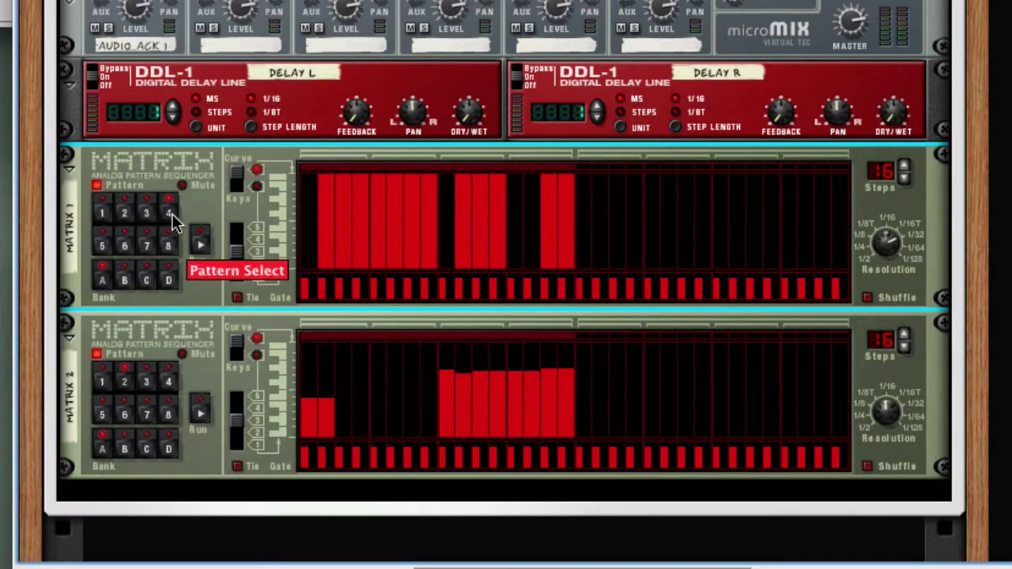
left_click(169, 214)
left_click(168, 246)
left_click(146, 243)
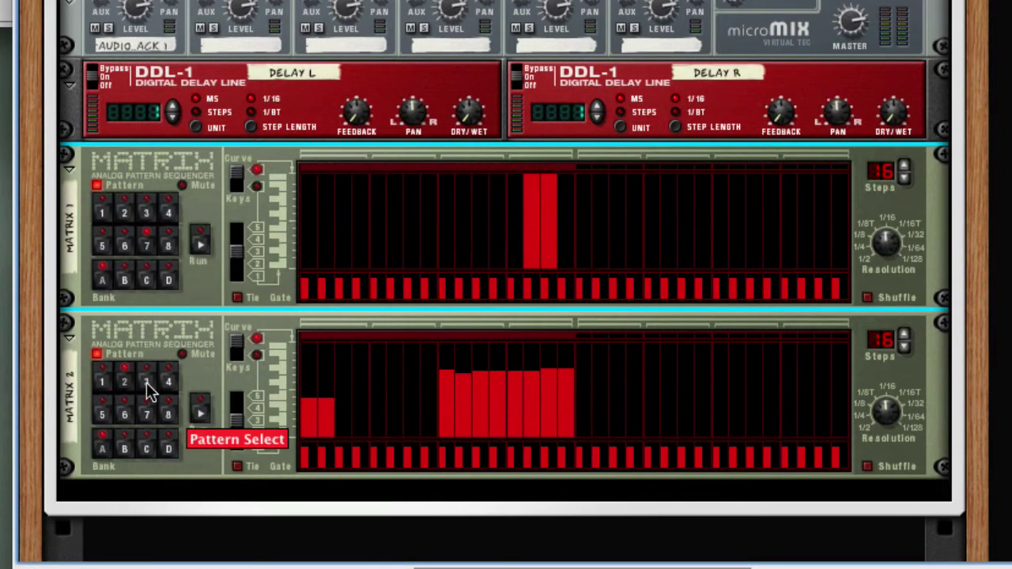
left_click(146, 384)
left_click(142, 413)
left_click(106, 415)
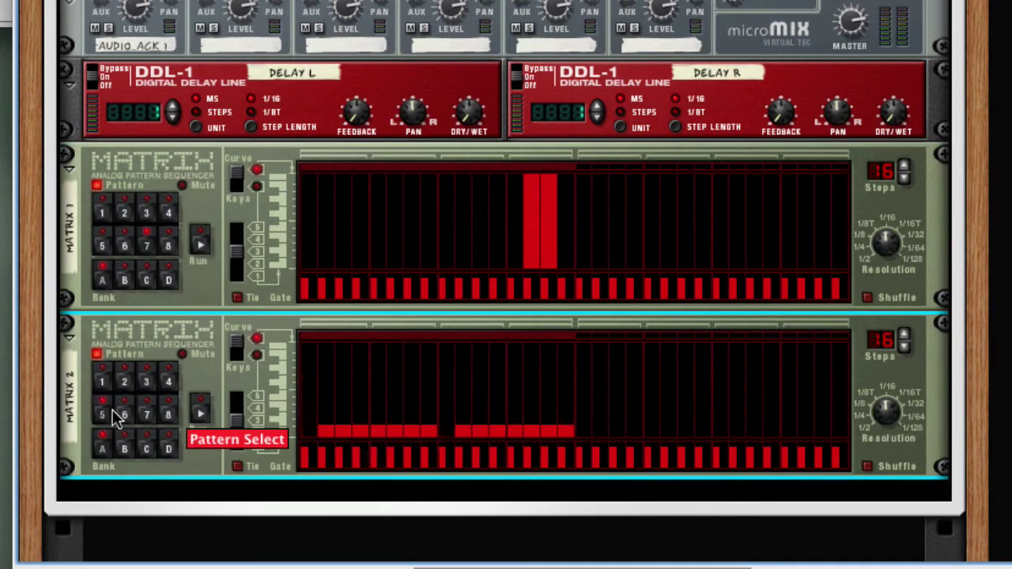
left_click(177, 376)
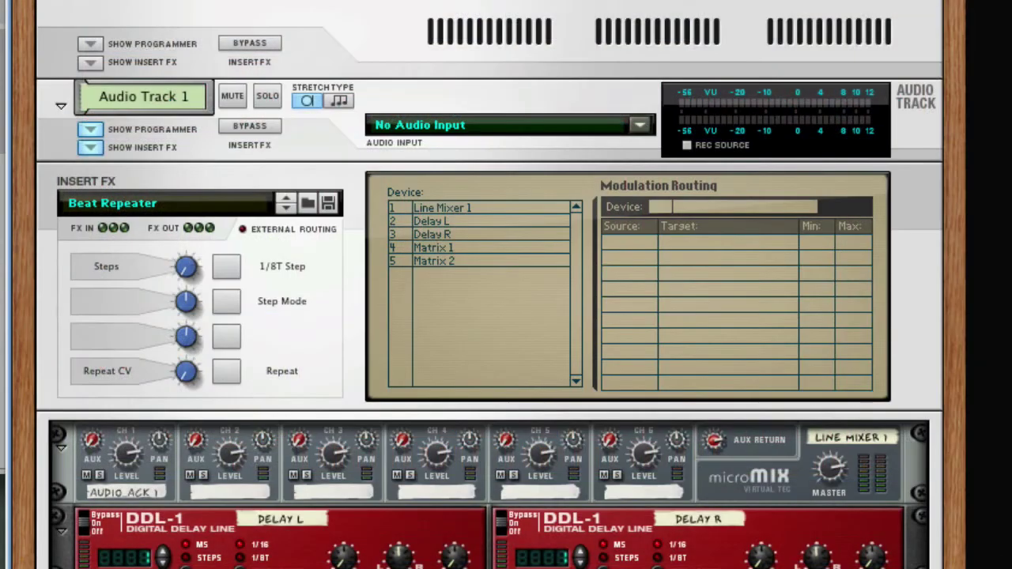
- Route Rotary 2 to Pattern Select on Matrix 1 in the modulation routing, with a range of -1 to 7
left_click(471, 248)
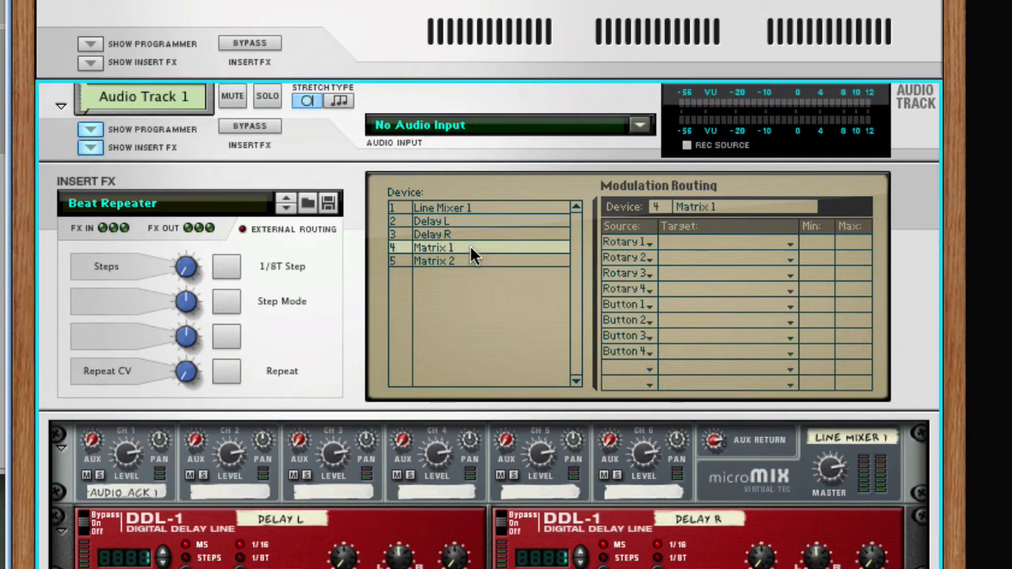
left_click(691, 260)
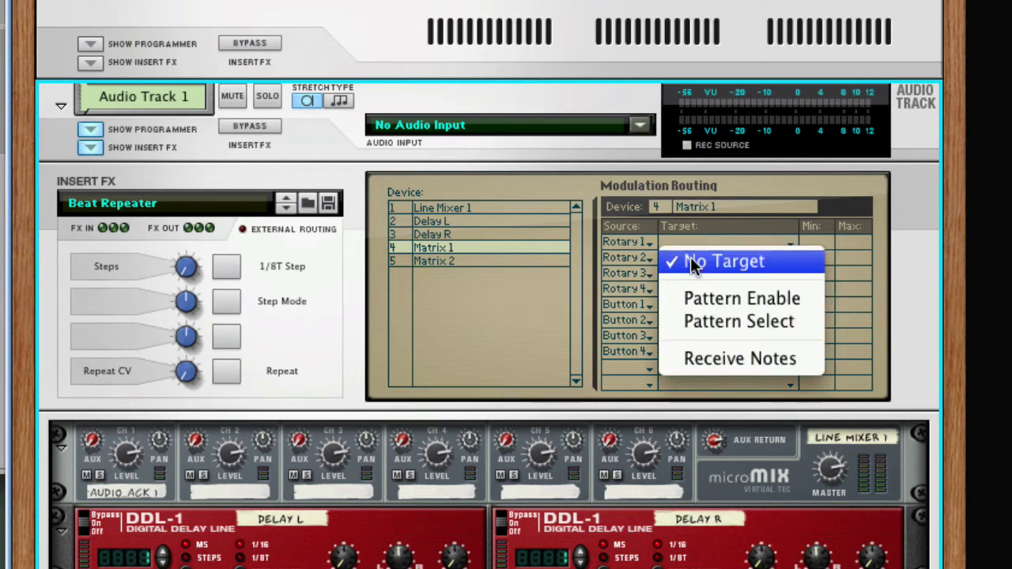
left_click(797, 321)
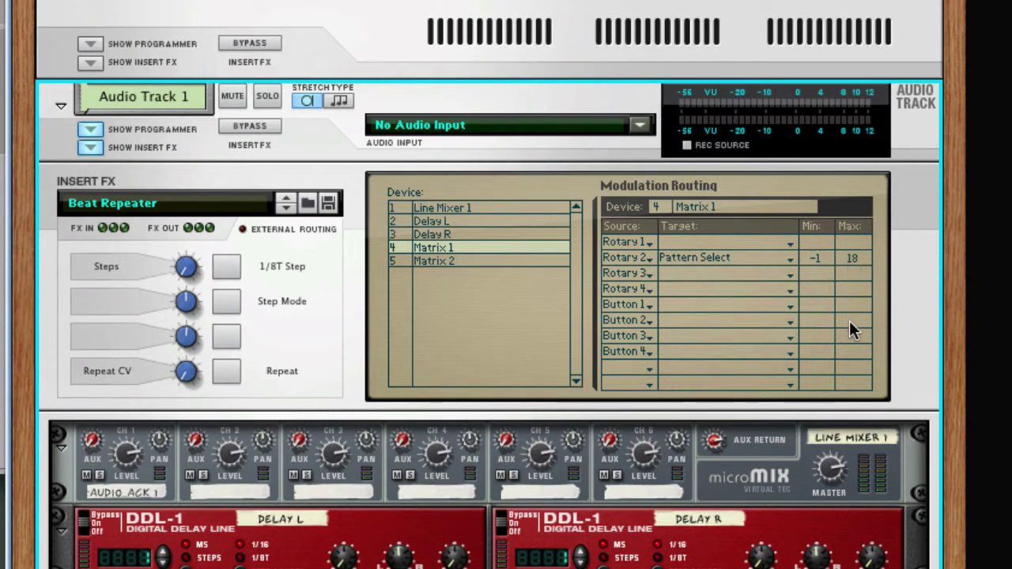
left_click_drag(849, 354, 847, 373)
- Route Rotary 3 to Pattern Select on Matrix 2 in the modulation routing, with a range of 0 to 7
left_click(475, 260)
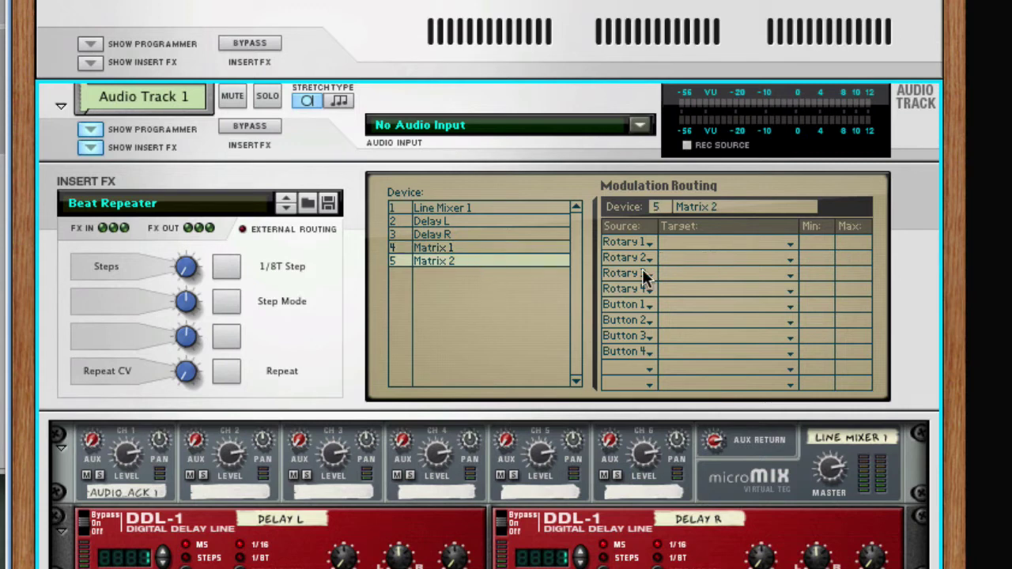
left_click(682, 275)
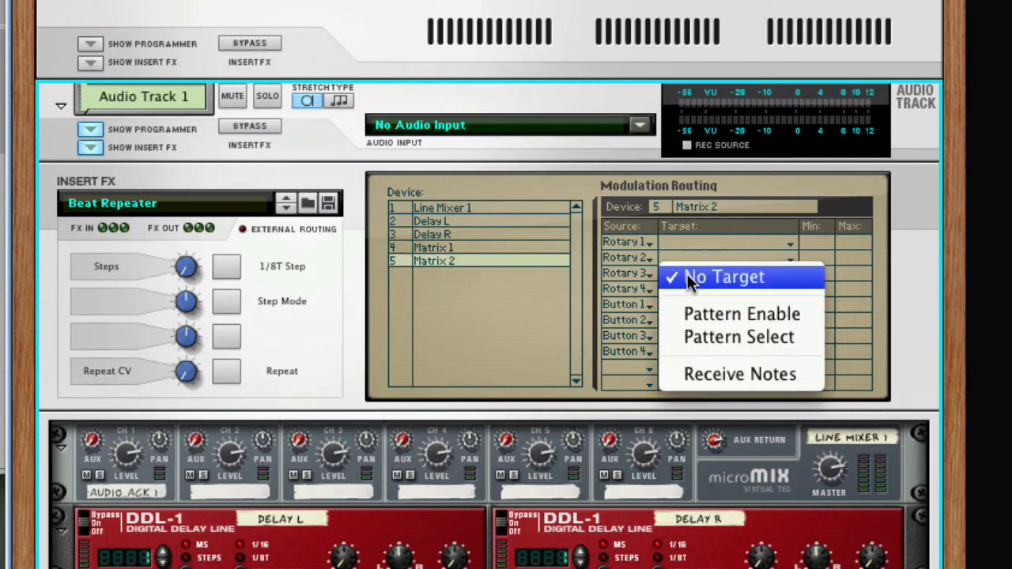
left_click(744, 336)
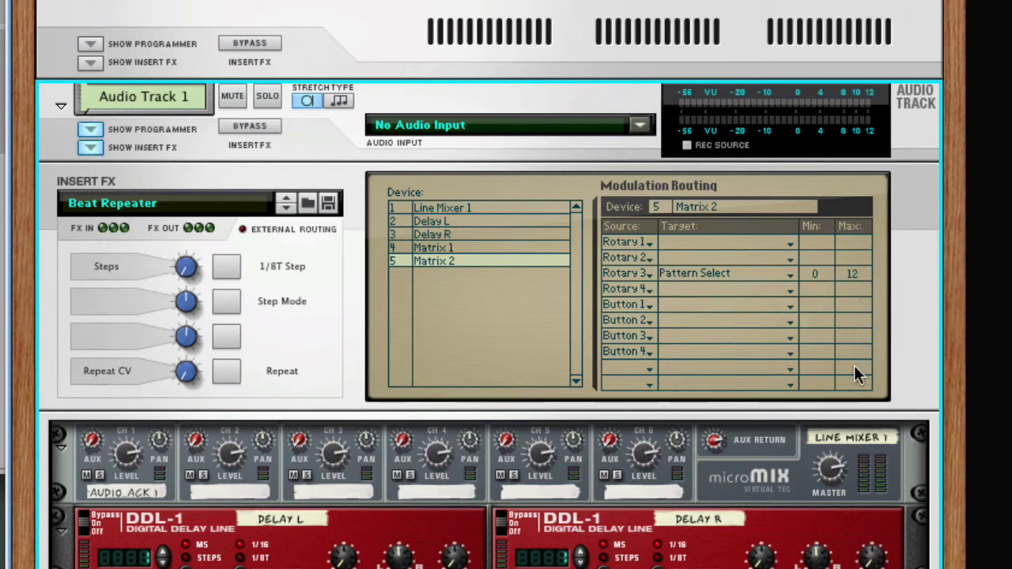
left_click_drag(843, 377, 840, 394)
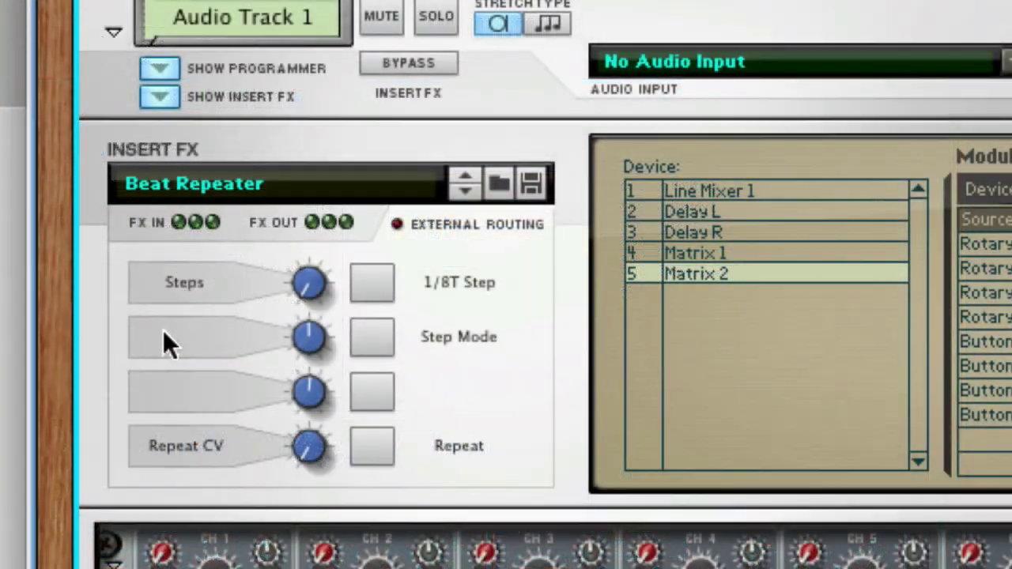
- Label the insert's second rotary "BR Pattern" and its third rotary "Pitch Mod Pat"
double_click(163, 332)
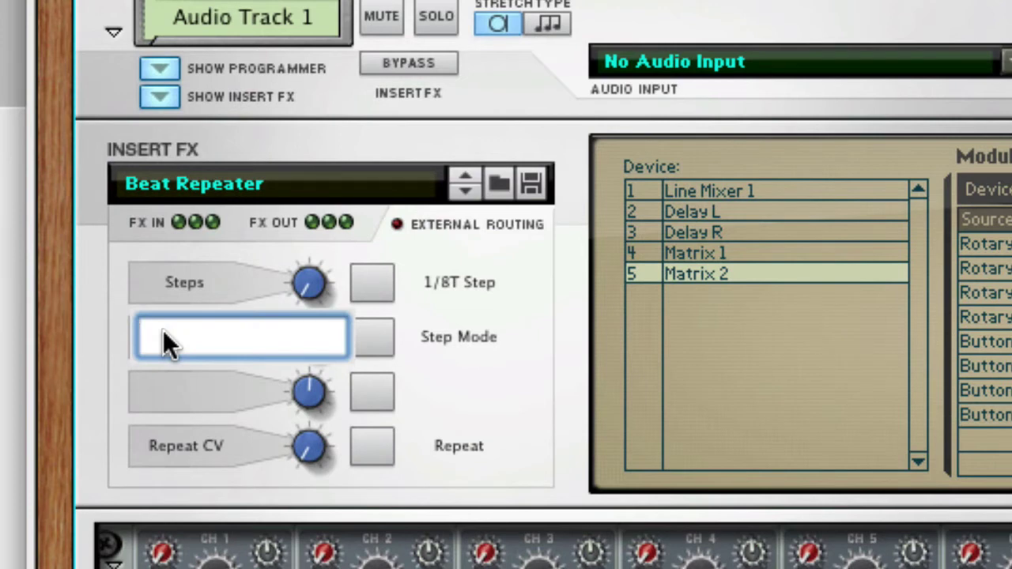
type("BR")
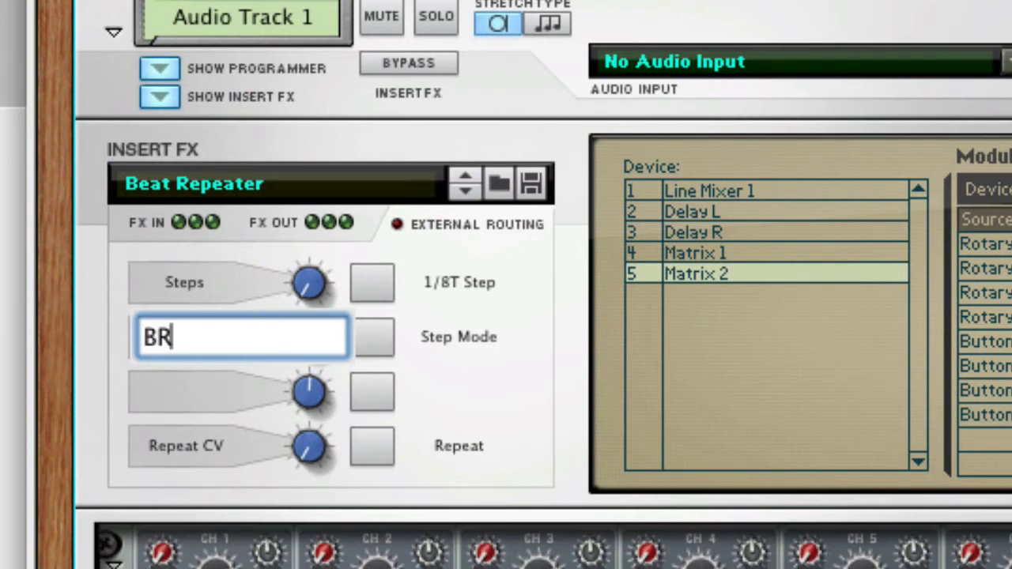
type(" Pattern")
key("Return")
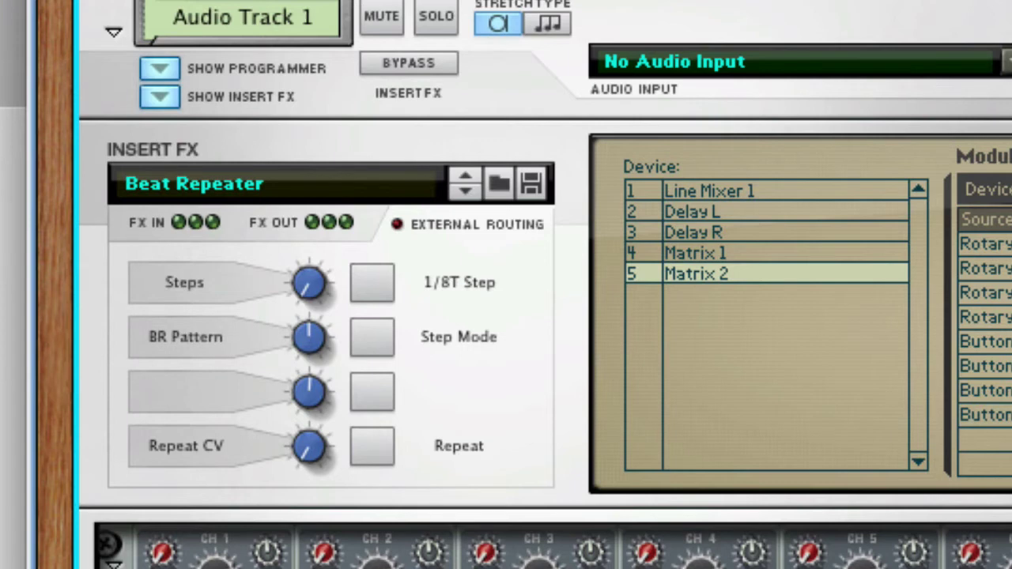
double_click(163, 388)
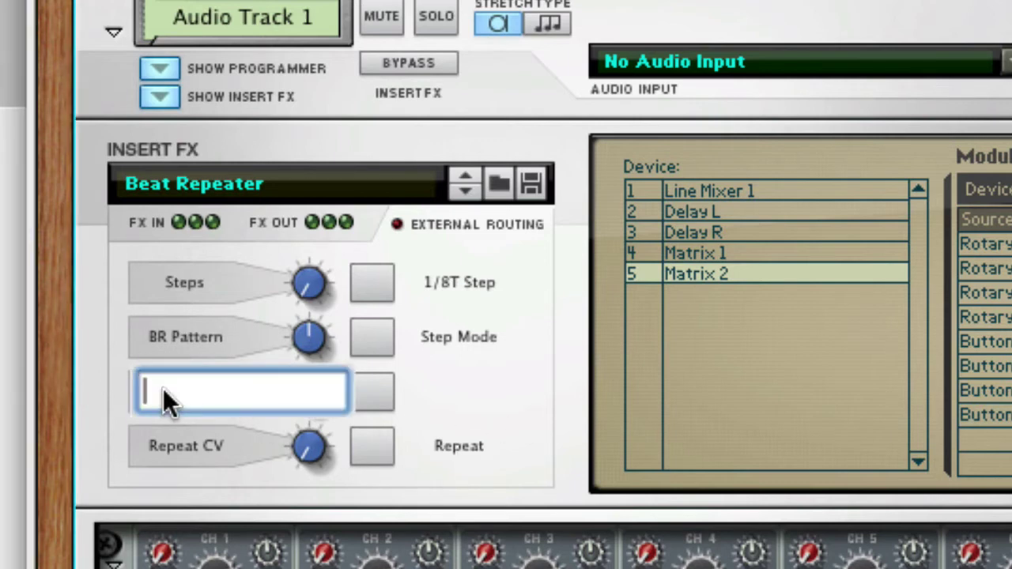
type("Pitch Mod ")
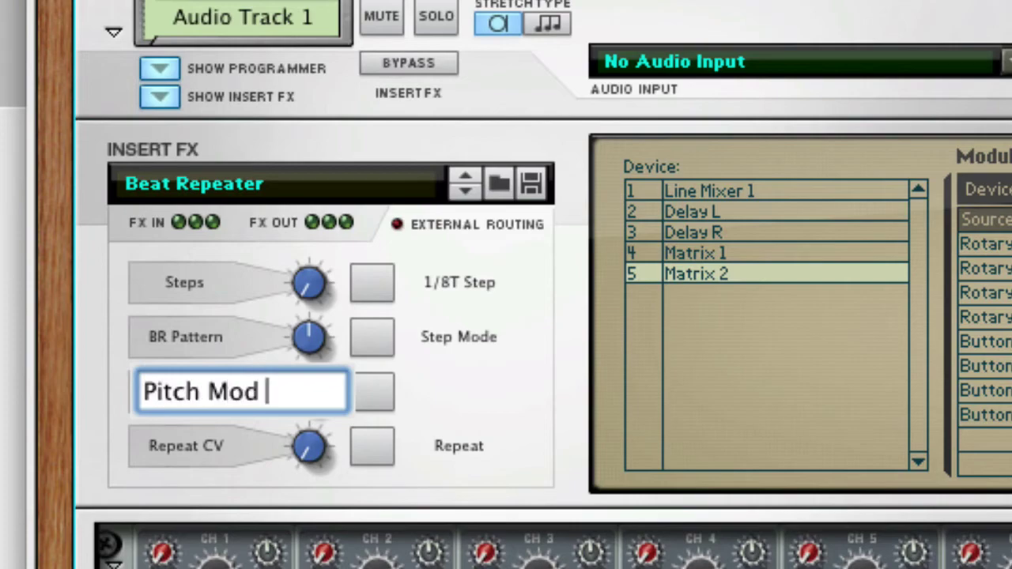
type("Pat")
key("Return")
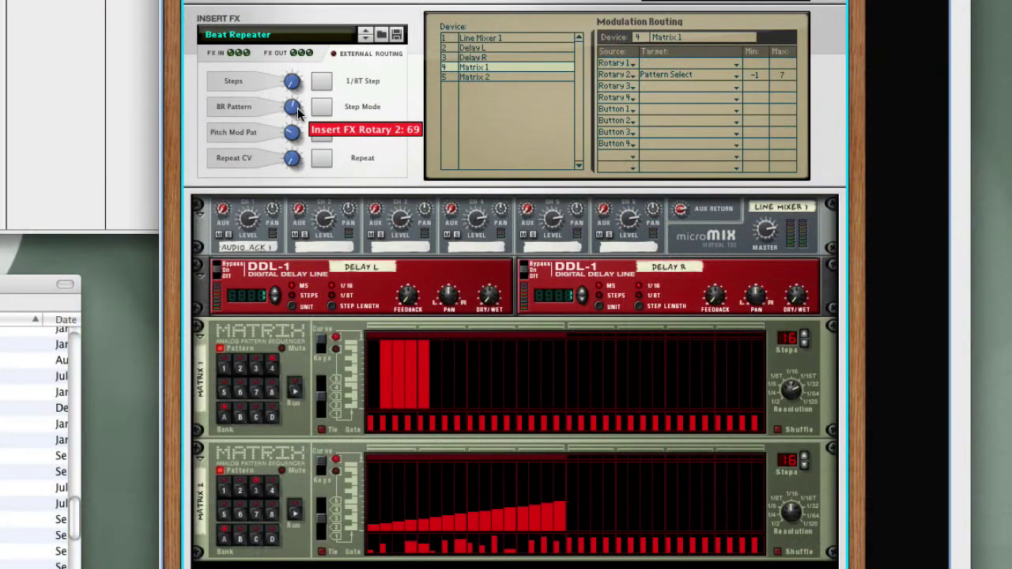
- Test pattern selection on both Matrix sequencers by turning BR Pattern down to 0 and up again, and turning Pitch Mod Pat
left_click_drag(297, 129, 299, 141)
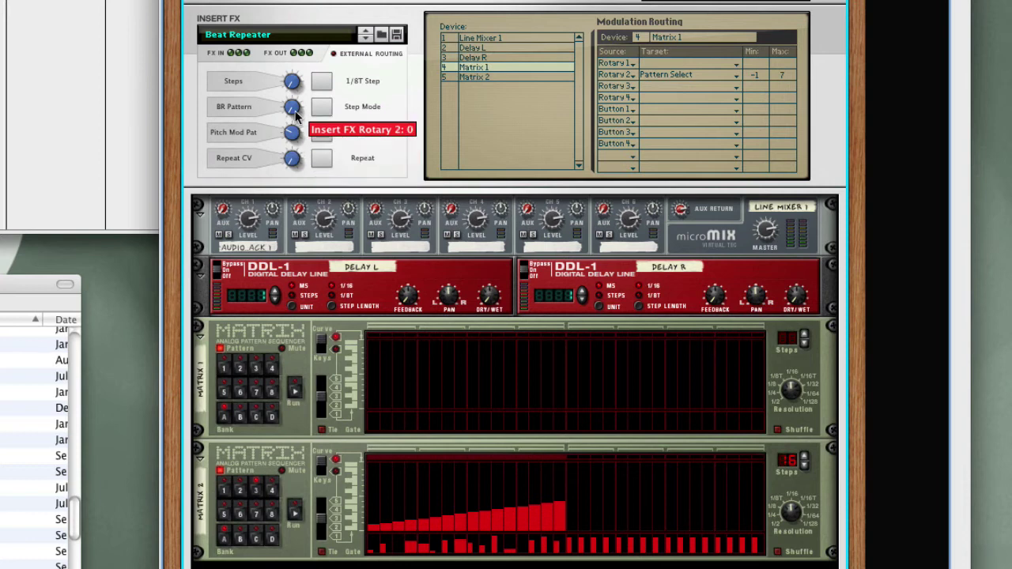
left_click_drag(297, 114, 311, 99)
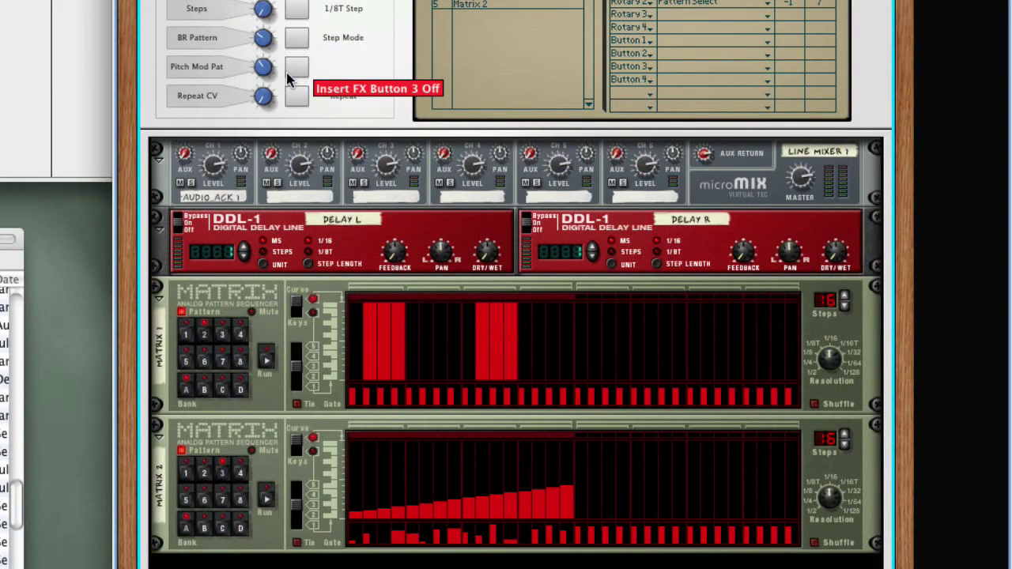
left_click_drag(265, 97, 269, 103)
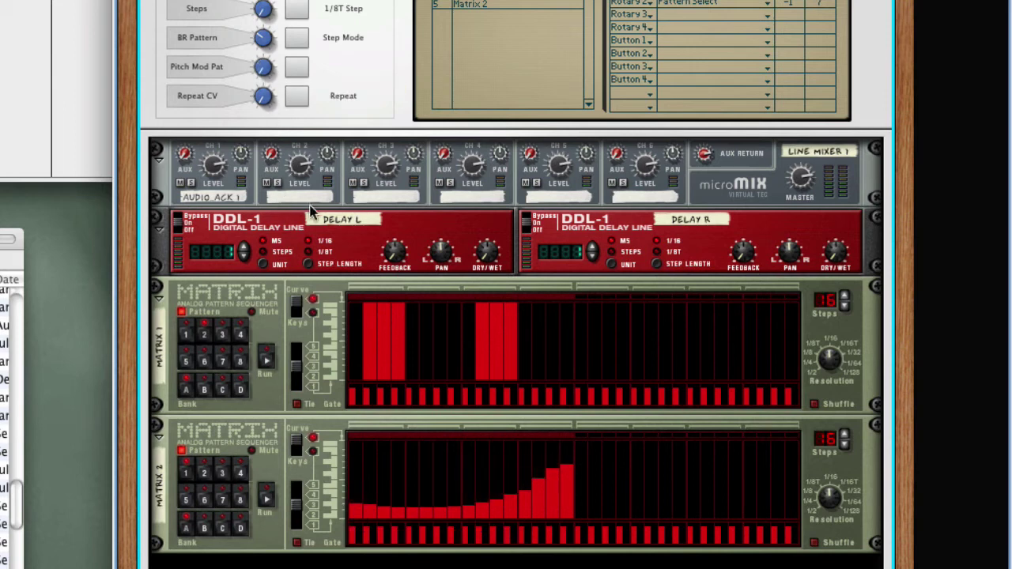
left_click_drag(353, 514, 572, 521)
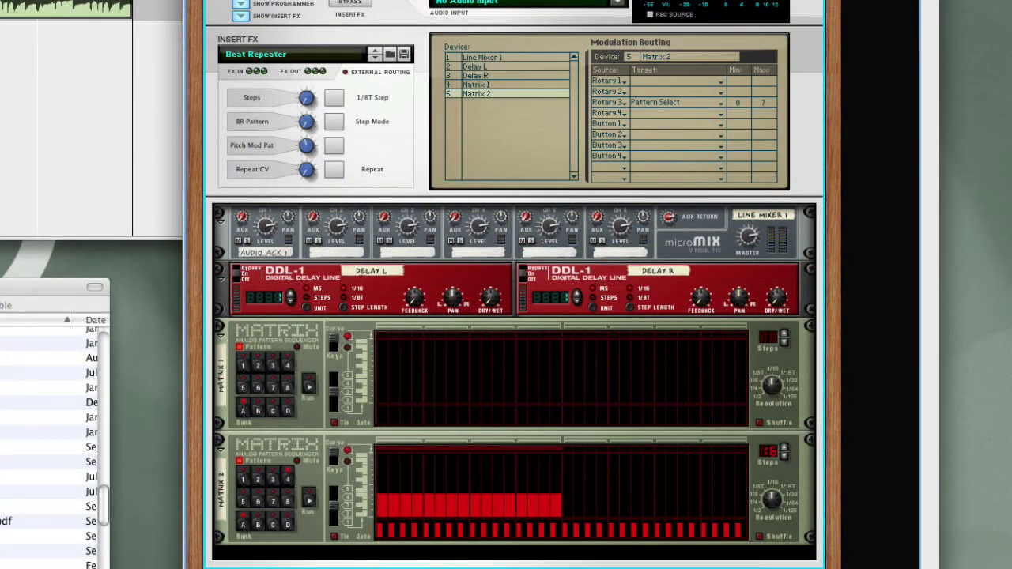
- Play the loop and audition pattern combinations of both sequencers with the BR Pattern and Pitch Mod Pat rotaries, ending with BR Pattern at 88
key("space")
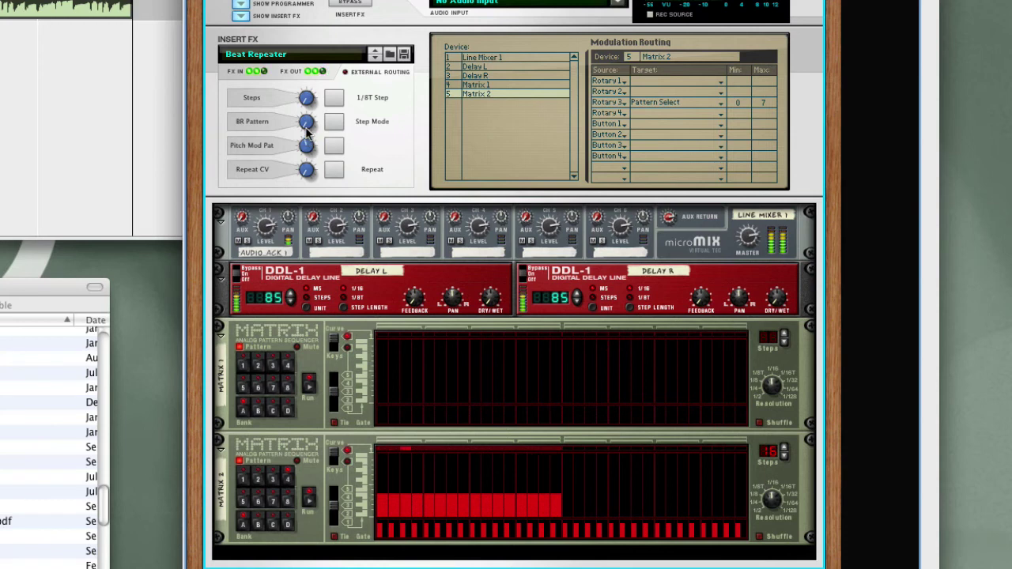
left_click_drag(308, 122, 310, 120)
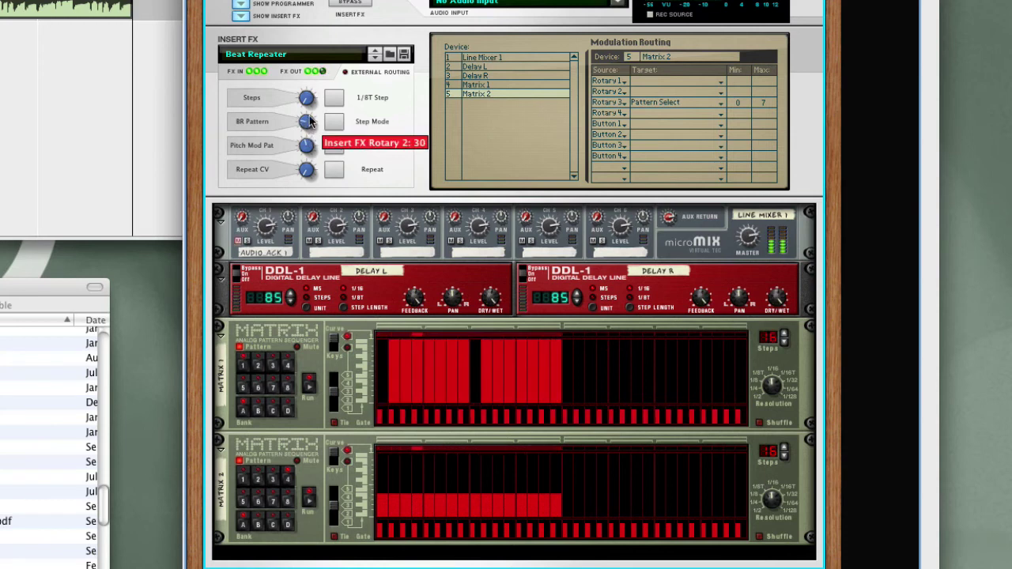
mouse_move(308, 152)
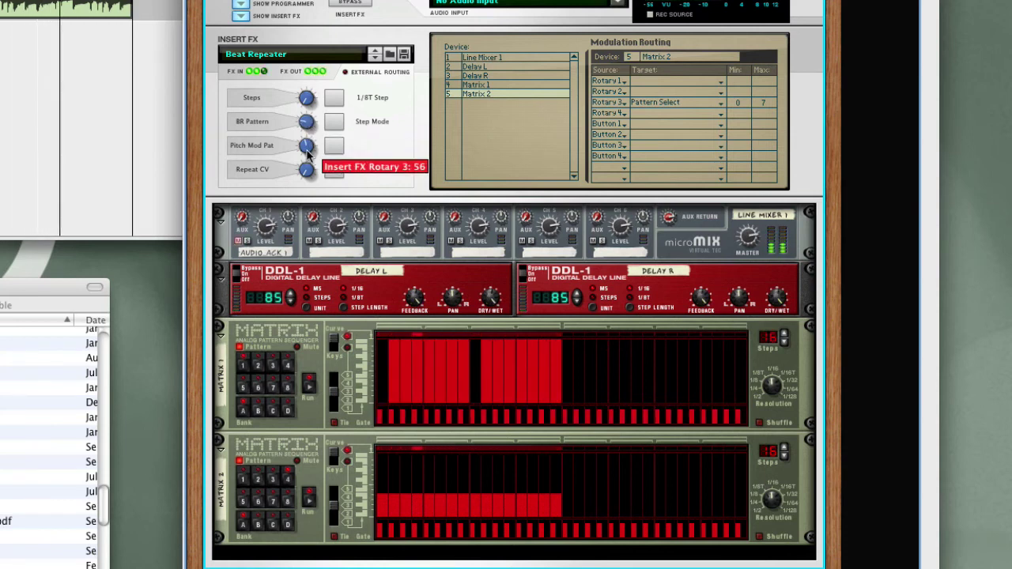
mouse_move(311, 133)
left_click_drag(311, 133, 317, 100)
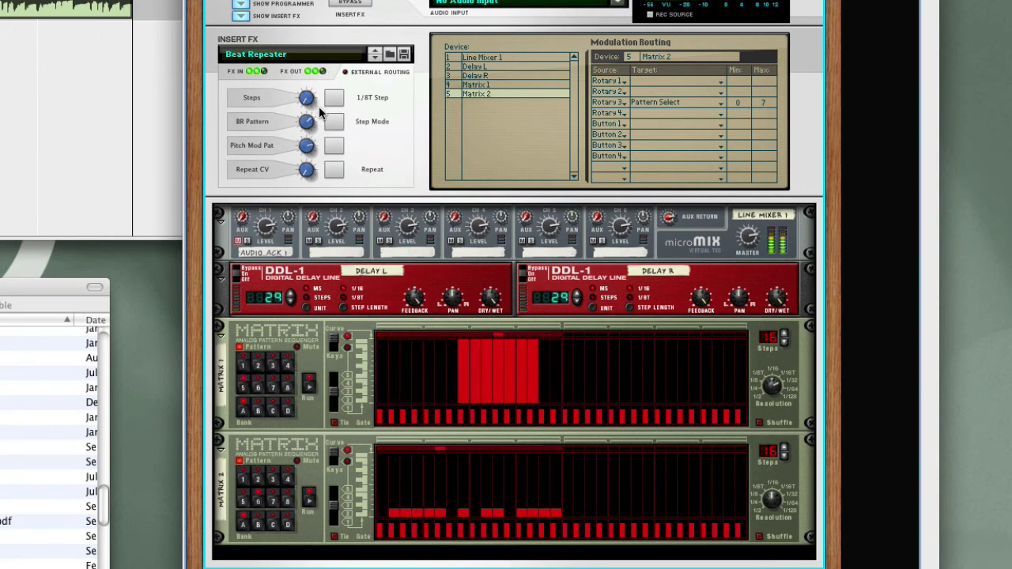
left_click_drag(307, 148, 314, 172)
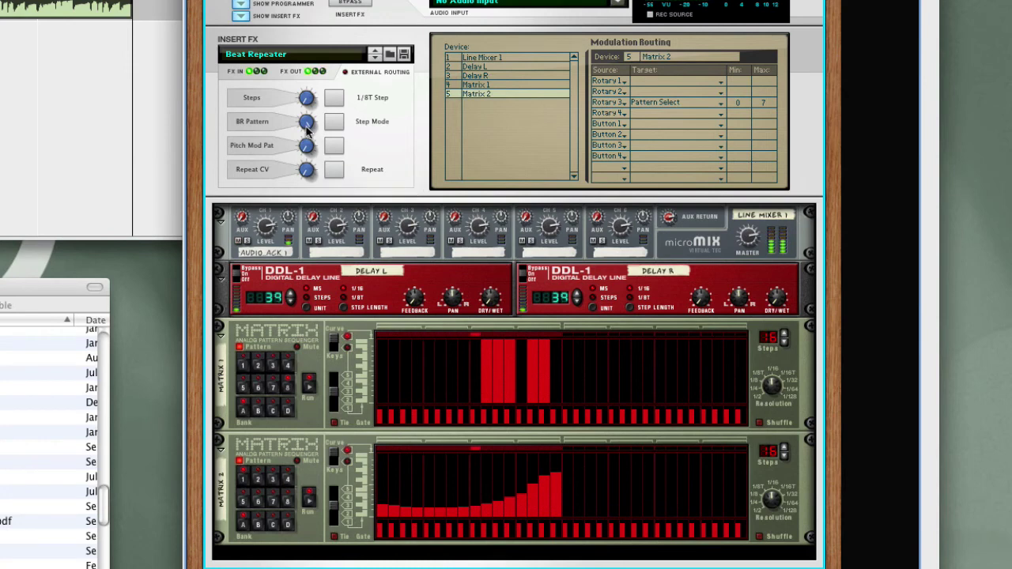
left_click_drag(310, 133, 313, 83)
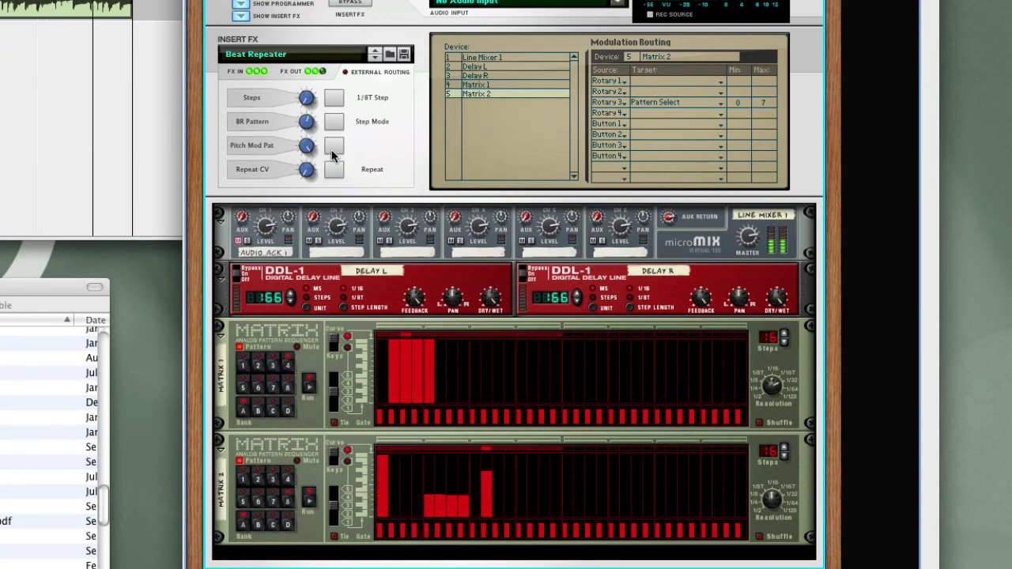
left_click_drag(309, 125, 312, 98)
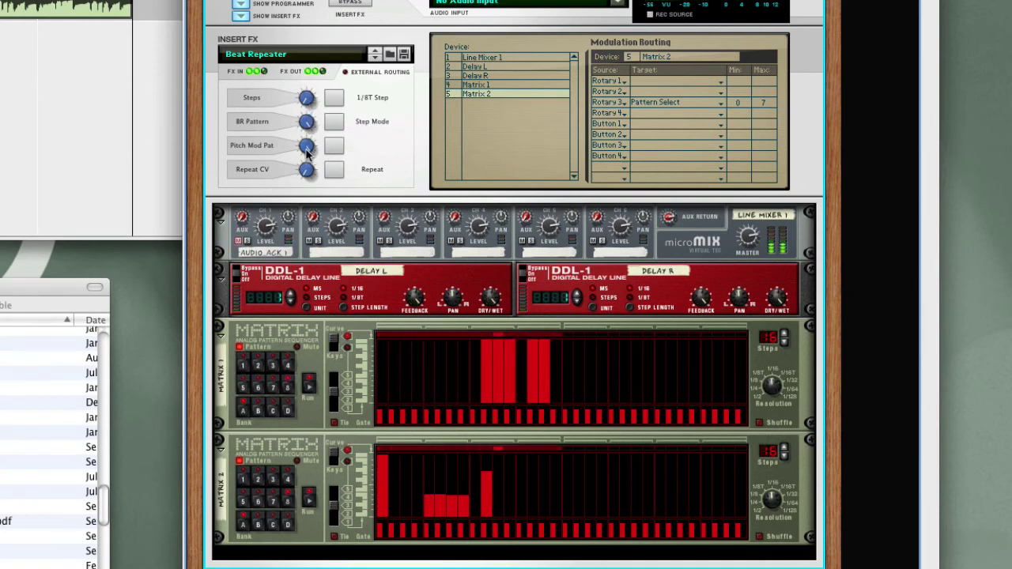
left_click_drag(308, 169, 305, 183)
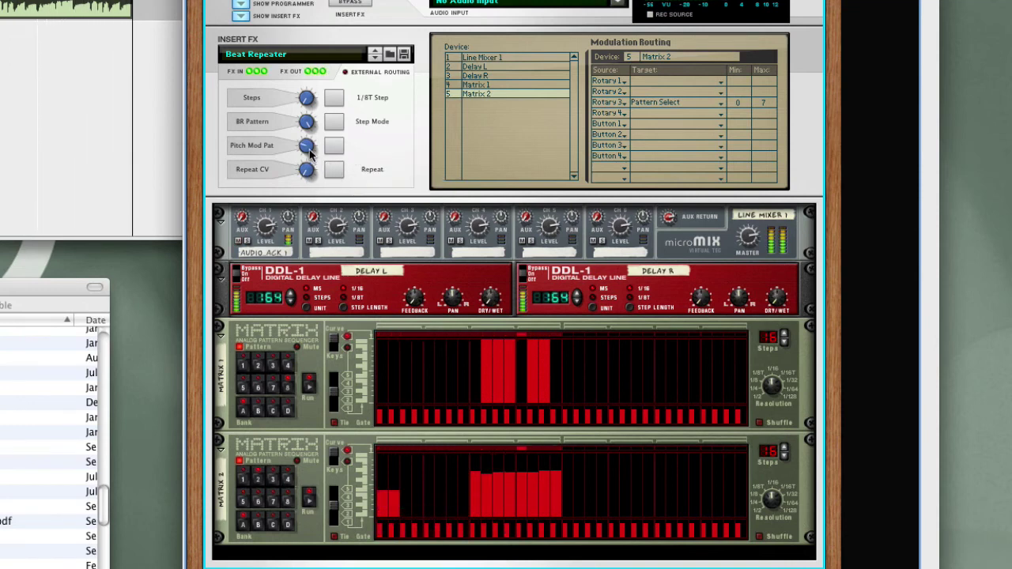
left_click_drag(314, 162, 314, 168)
mouse_move(311, 129)
left_mouse_down()
mouse_move(314, 171)
mouse_move(316, 124)
mouse_move(315, 136)
left_mouse_up()
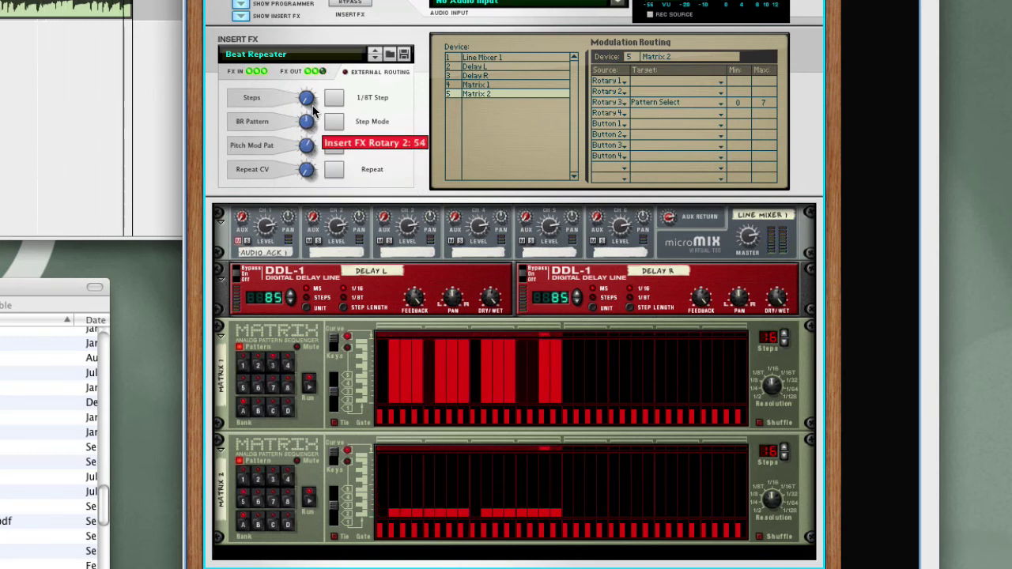
mouse_move(309, 101)
left_mouse_down()
mouse_move(314, 140)
mouse_move(314, 120)
left_mouse_up()
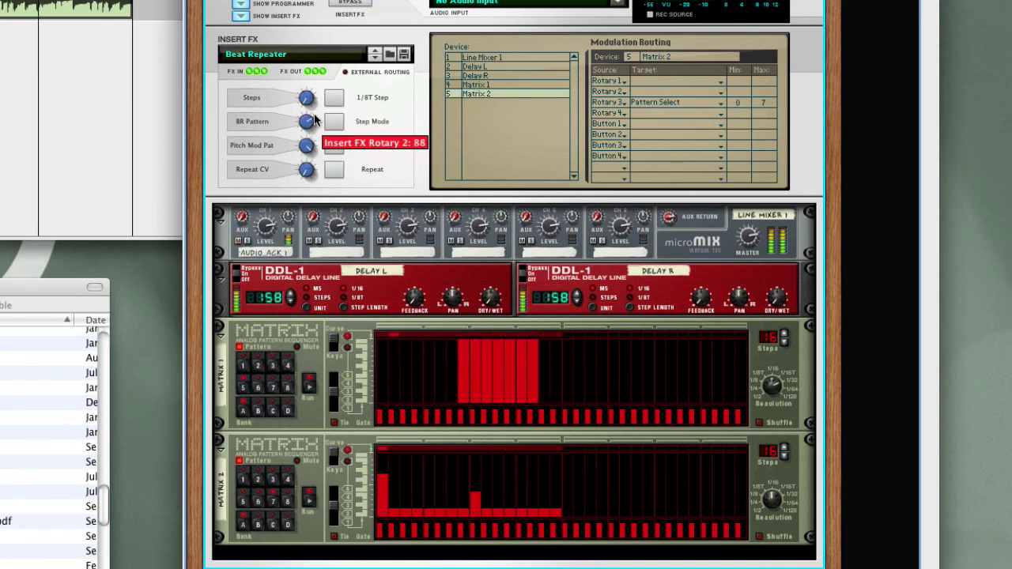